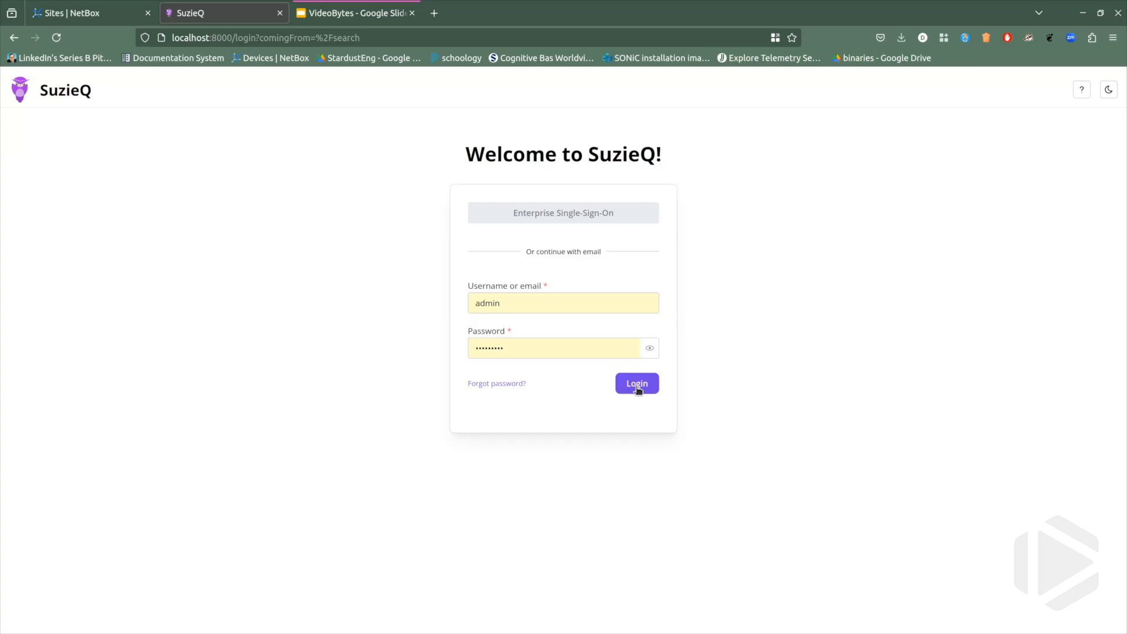
Log in and set up a NetBox sync covering all tables for the dc2 namespace.
left_click(638, 386)
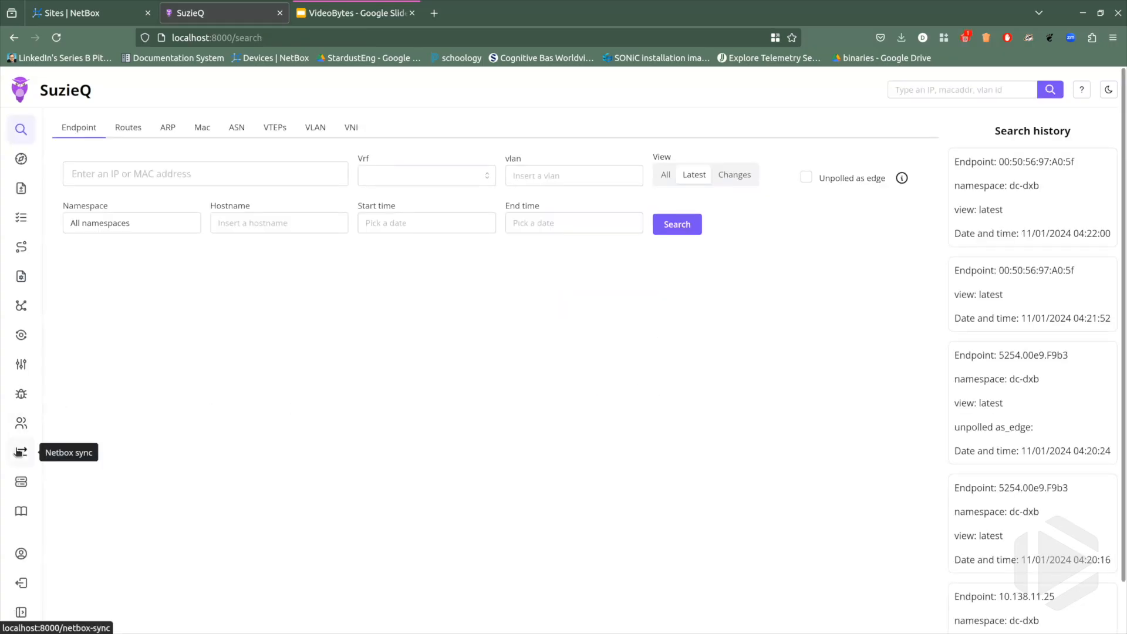
left_click(16, 452)
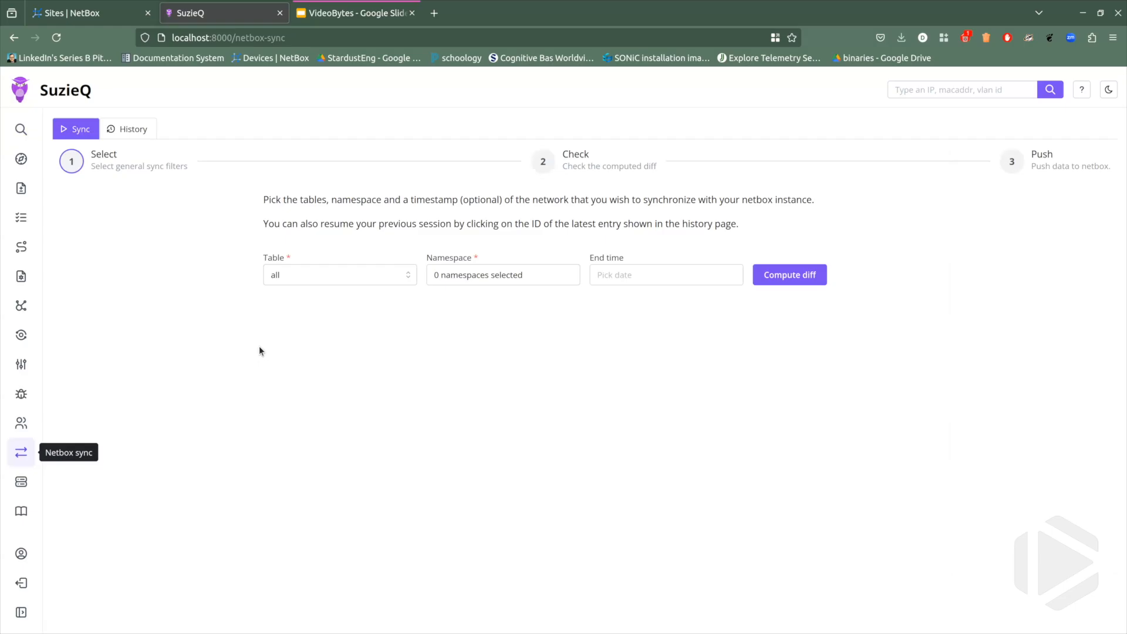
left_click(378, 270)
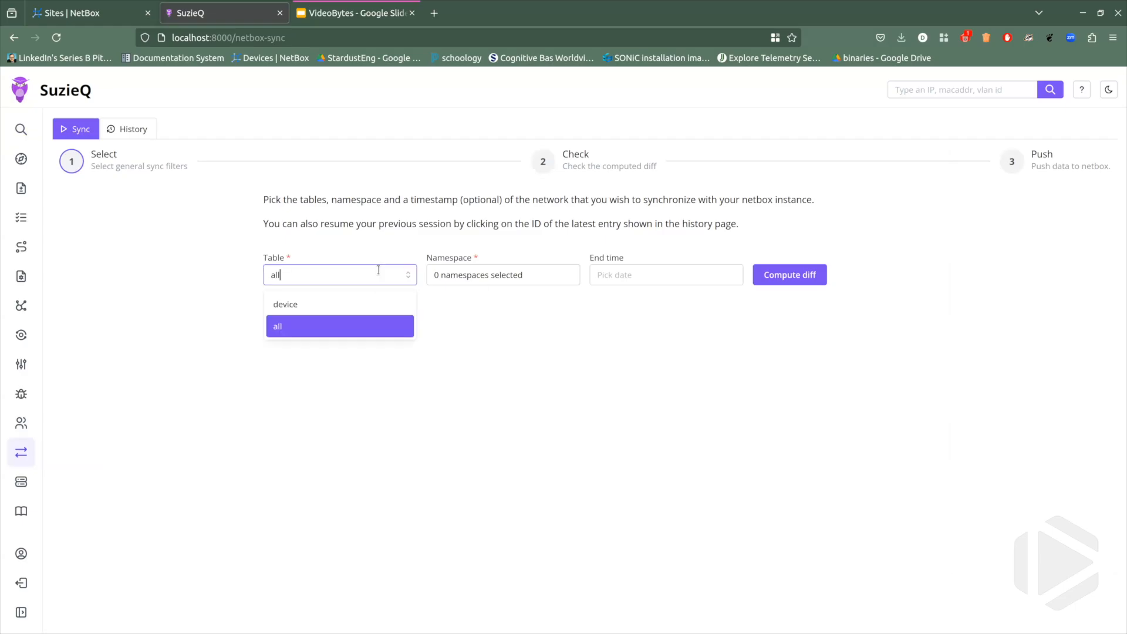
left_click(574, 334)
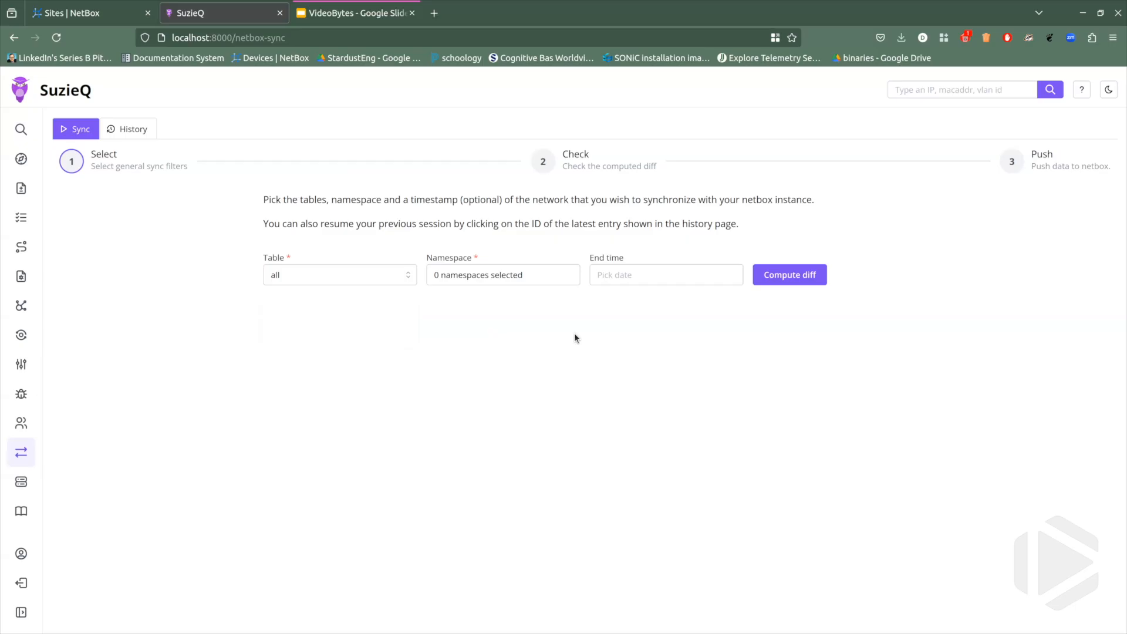
left_click(552, 275)
left_click(463, 329)
left_click(724, 364)
Switch to NetBox and reload the Sites list to check which sites it already holds.
left_click(103, 13)
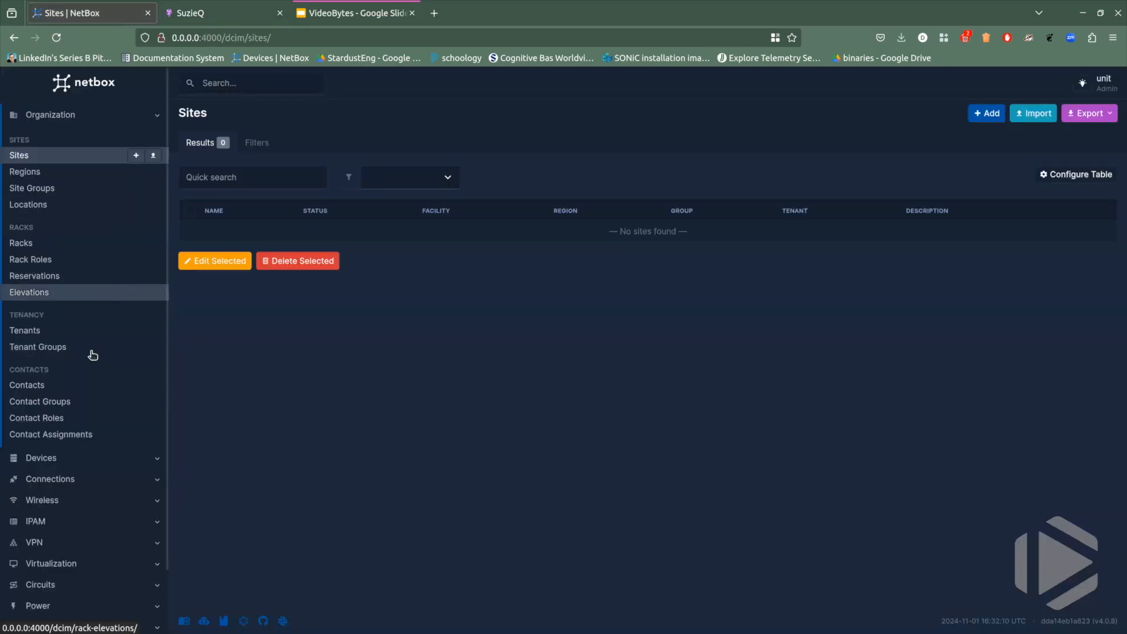
scroll(92, 353, "down", 2)
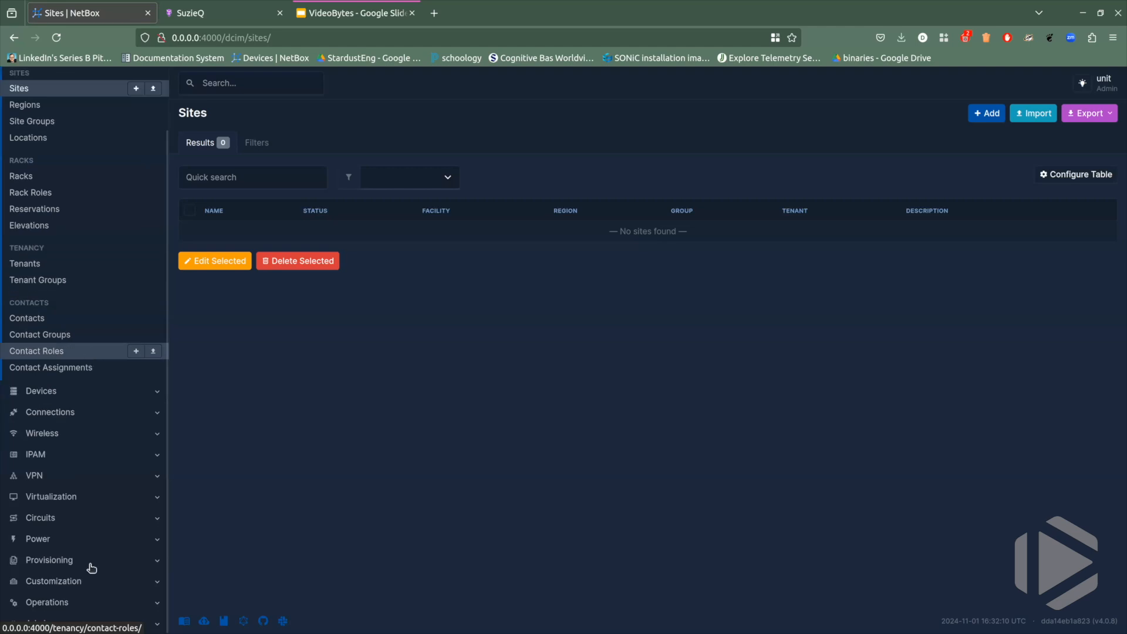
scroll(59, 175, "up", 2)
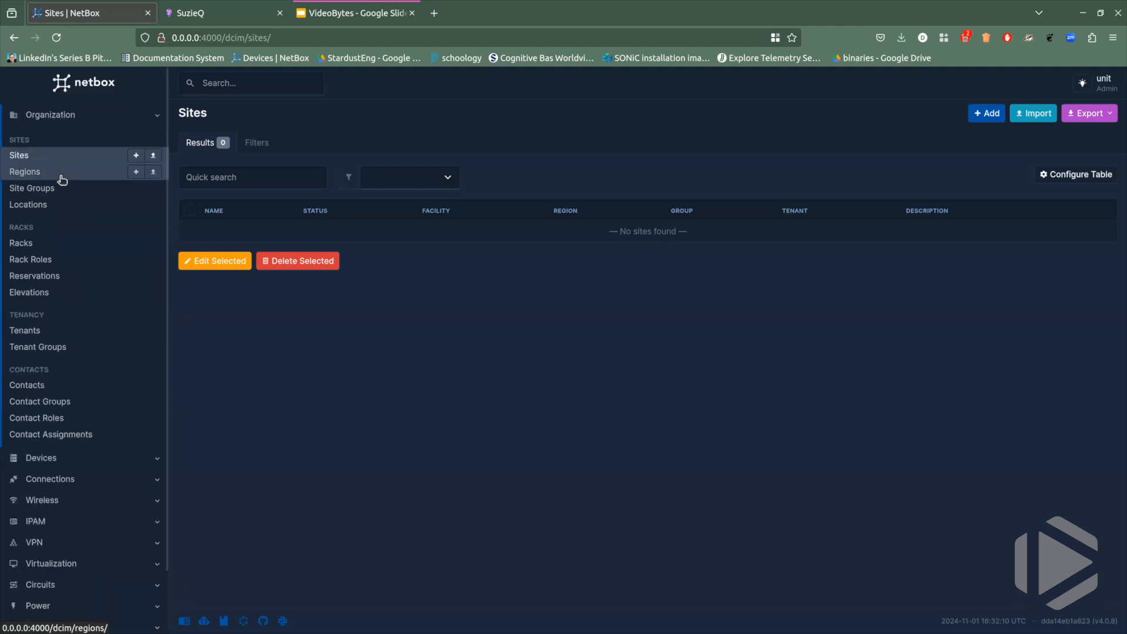
left_click(38, 155)
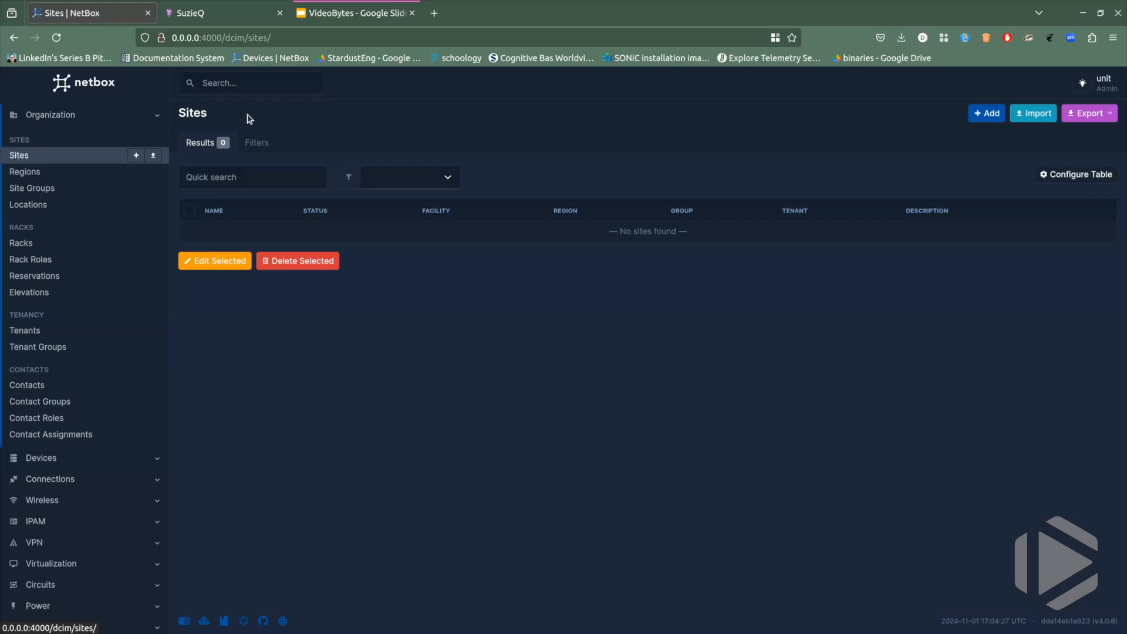
Switch back to SuzieQ, compute the sync diff for dc2 and review the interface entries.
left_click(218, 8)
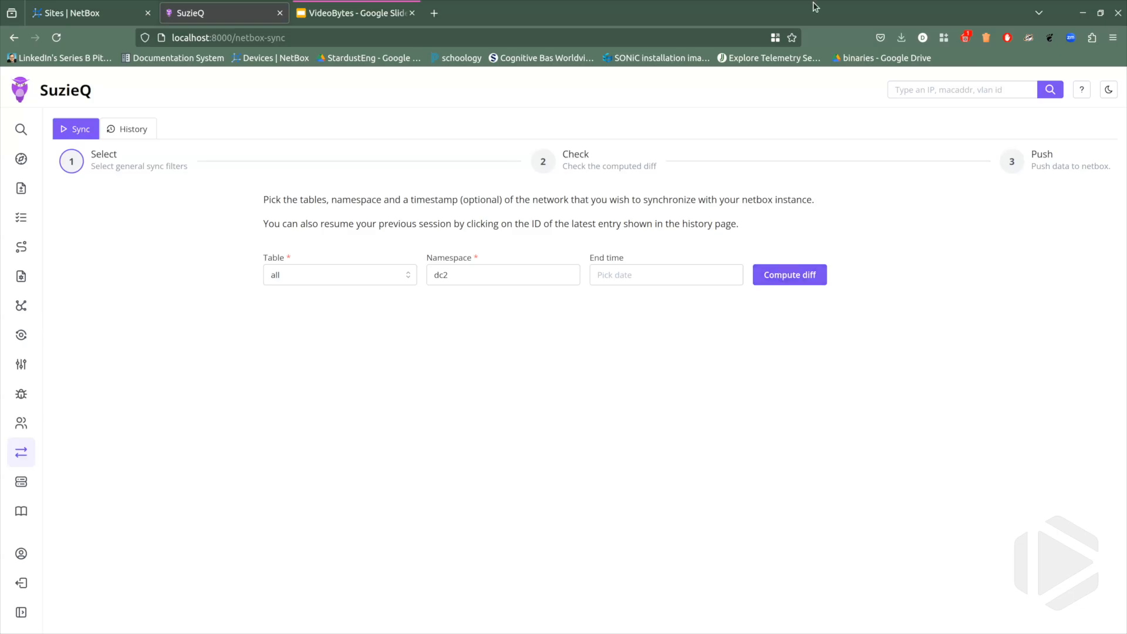
left_click(804, 276)
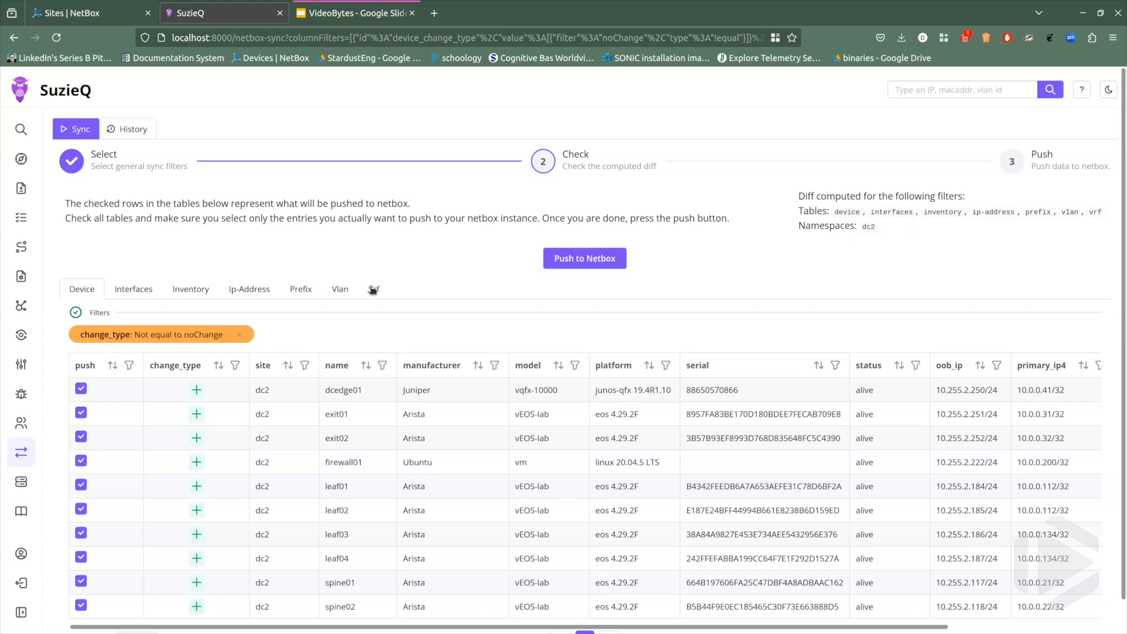
left_click(133, 289)
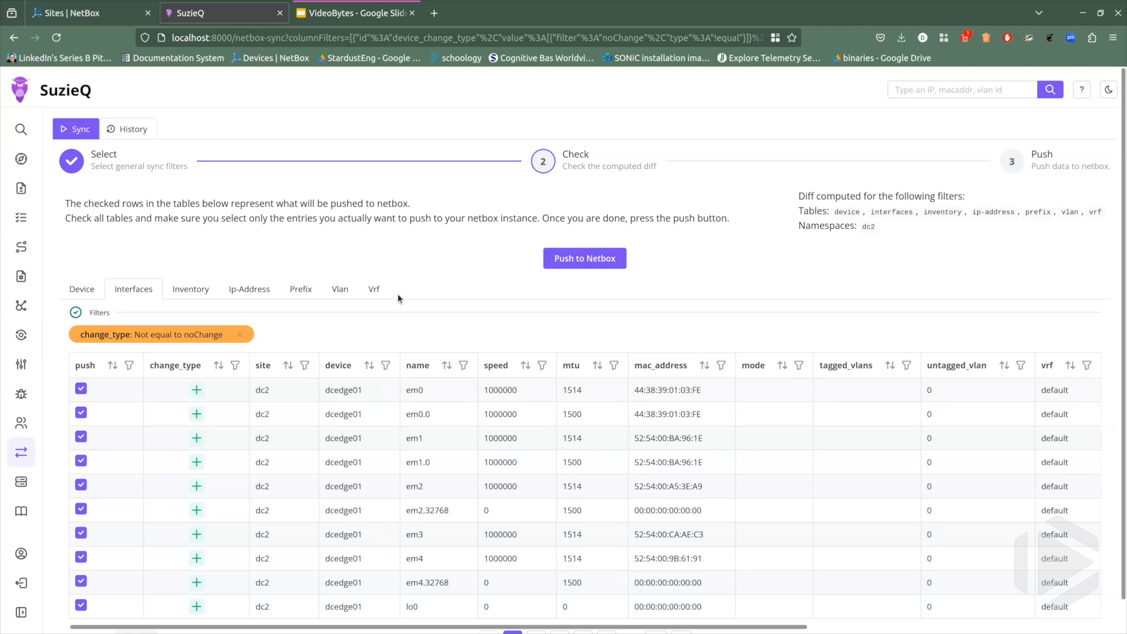
Push the selected entries of all dc2 tables to NetBox, confirming that only the wanted entries are selected.
left_click(560, 258)
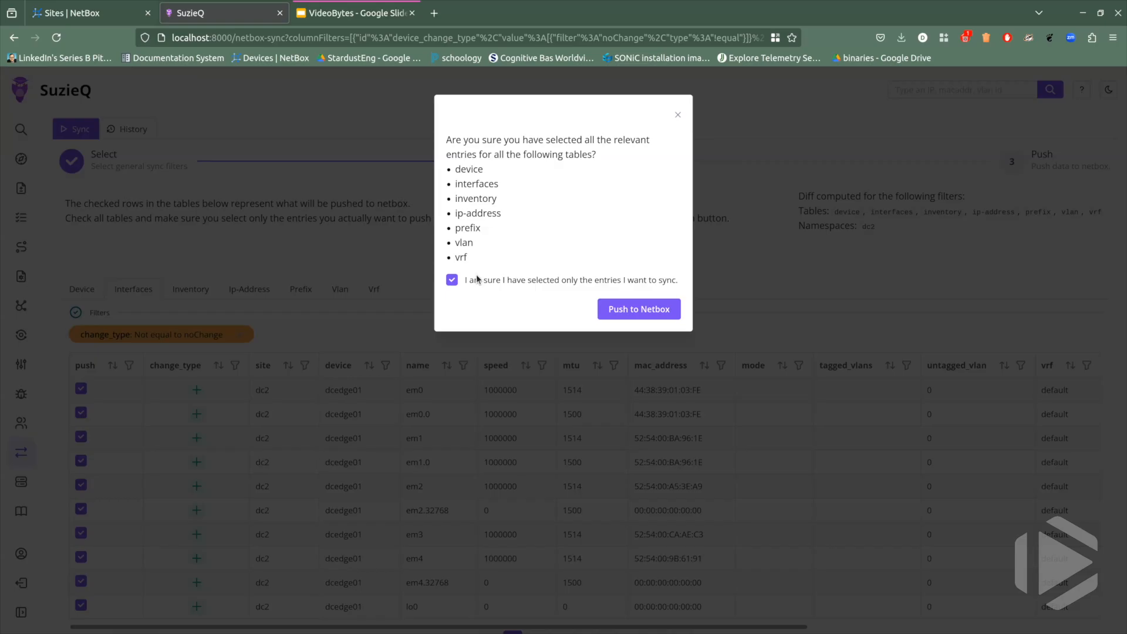
left_click(636, 312)
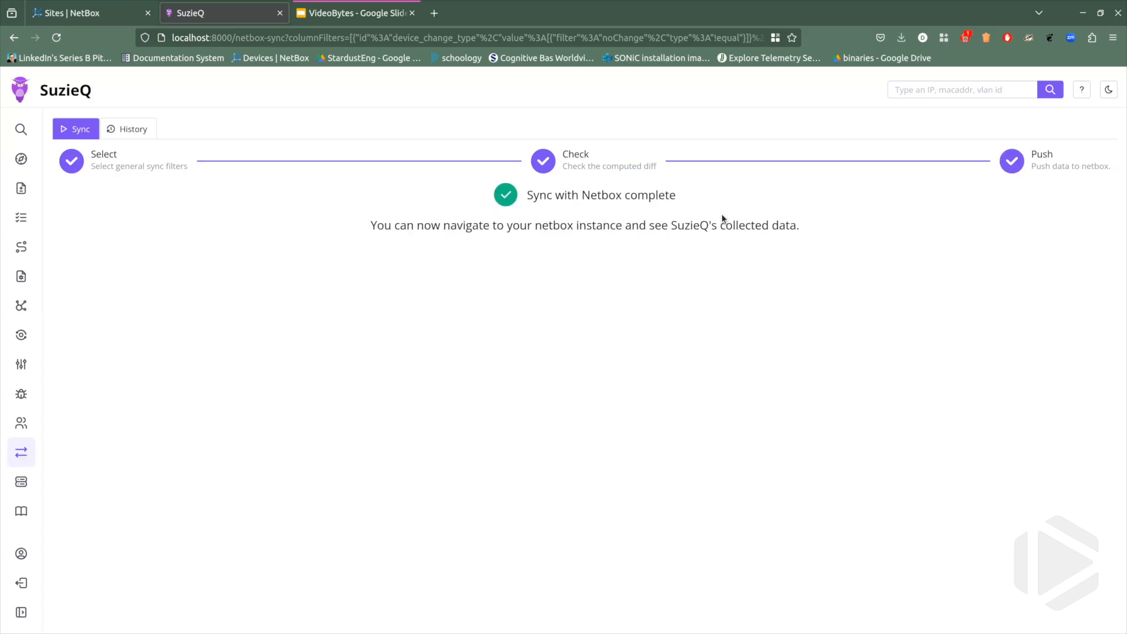
Start a new sync of all tables for dc2 and compute the diff to check for remaining differences.
left_click(78, 167)
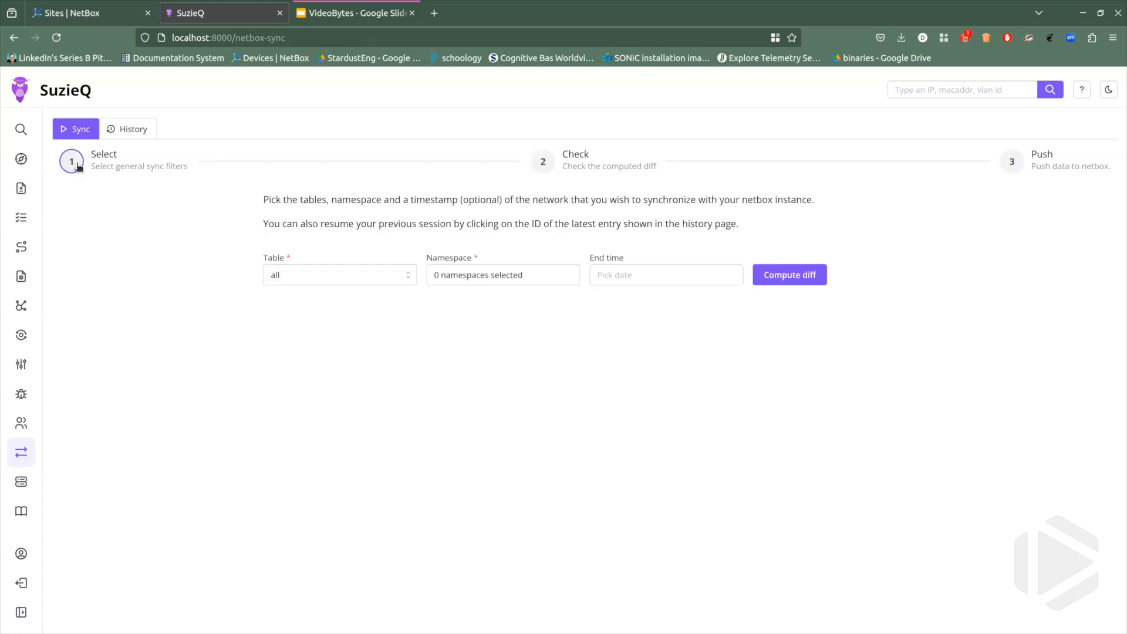
left_click(525, 275)
left_click(450, 327)
left_click(790, 274)
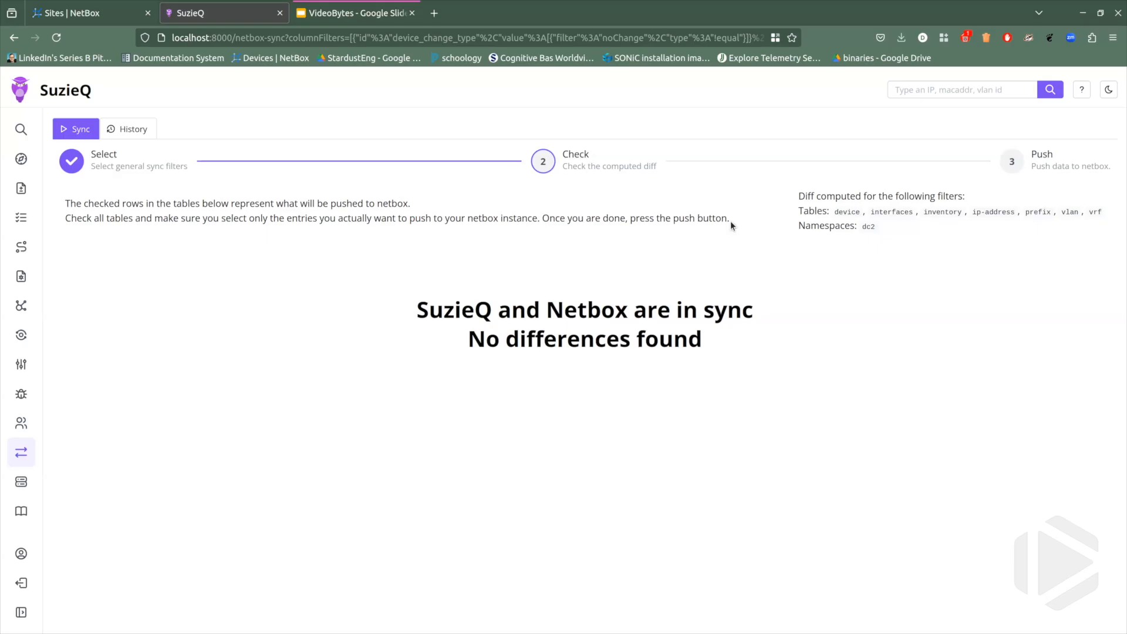
Switch to NetBox and check the synchronized data in the Sites and Devices lists.
left_click(104, 8)
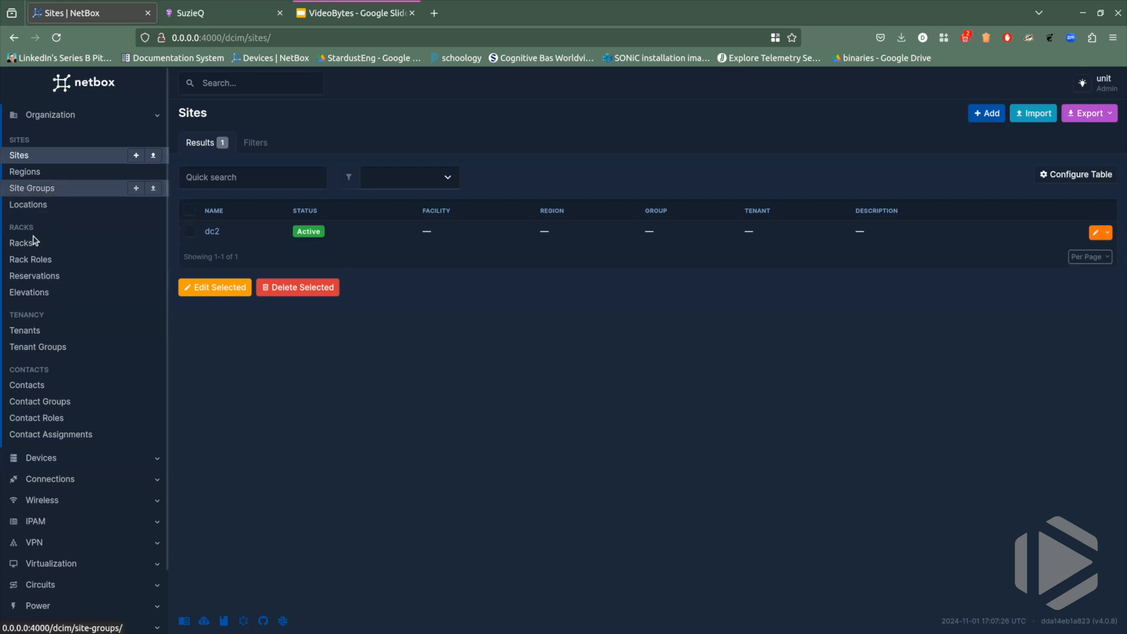
left_click(41, 458)
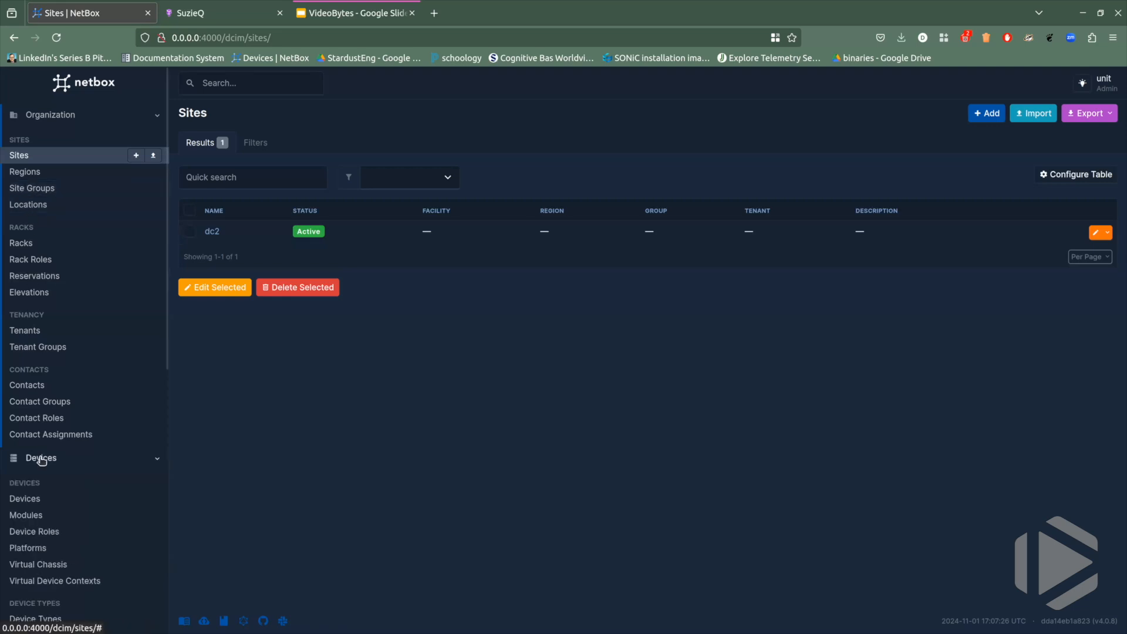
left_click(25, 499)
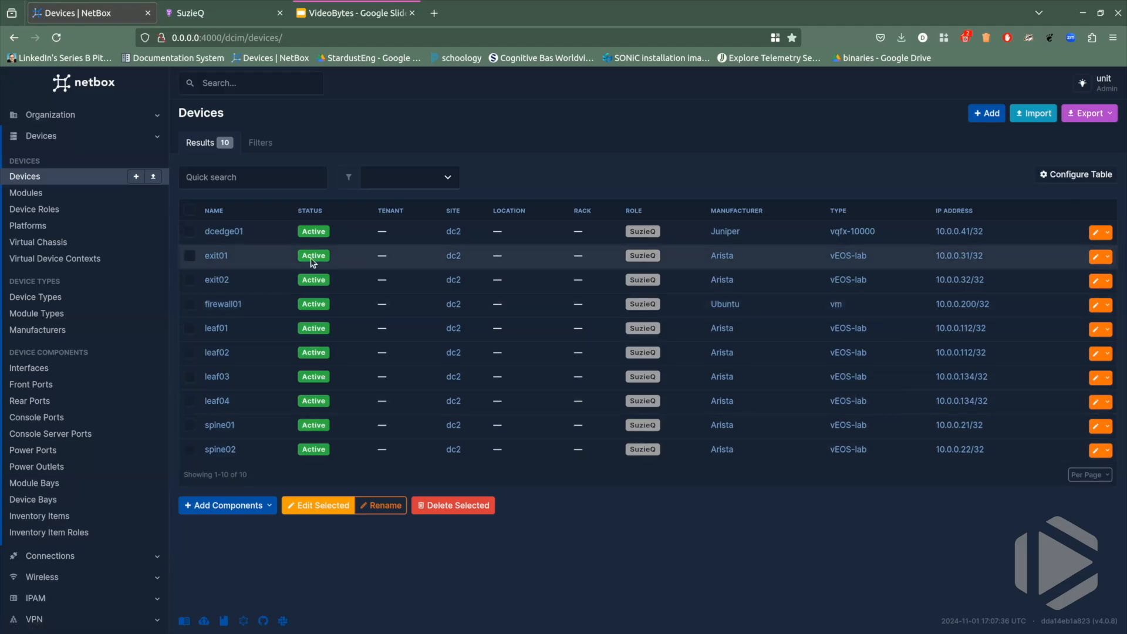
Check the synchronized IP addresses and VRFs in NetBox's IPAM section.
scroll(100, 291, "down", 3)
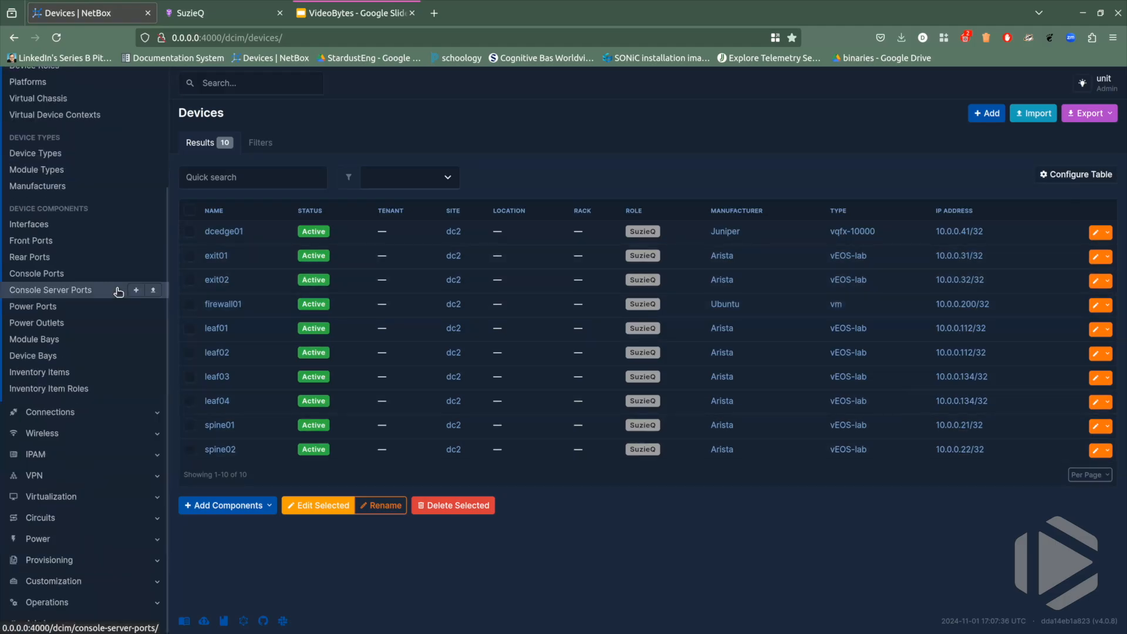
left_click(71, 457)
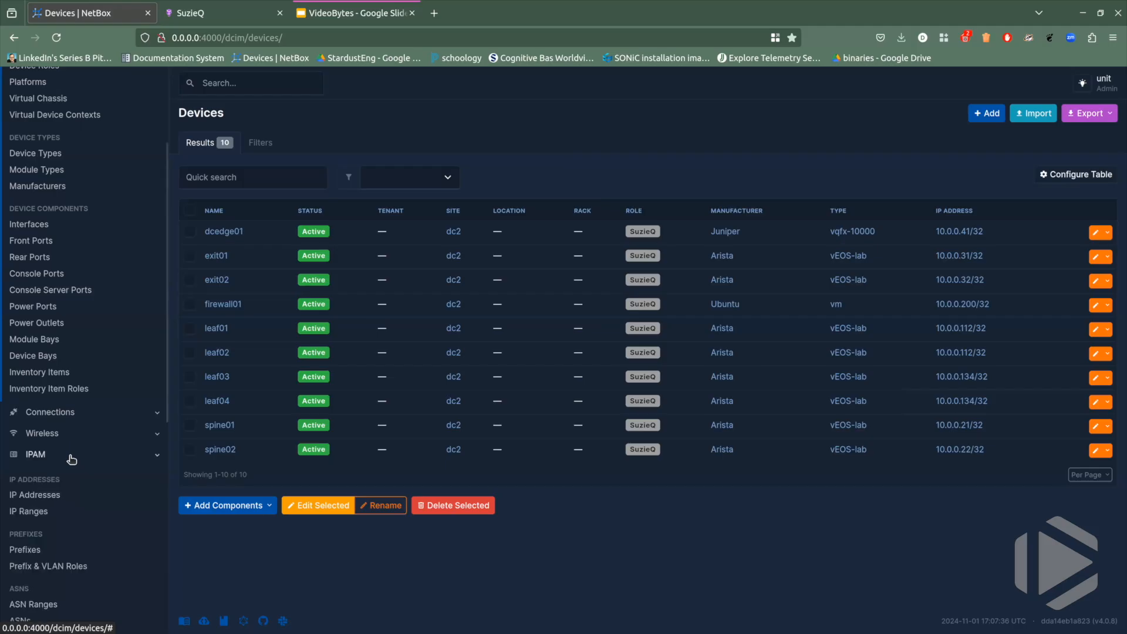
left_click(41, 494)
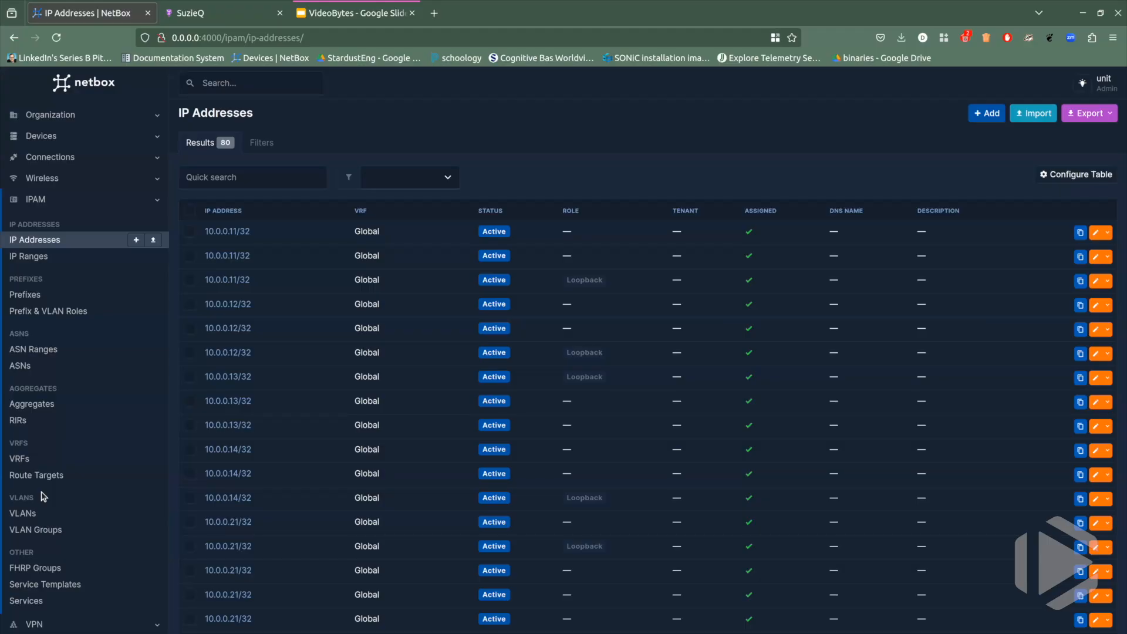
left_click(24, 456)
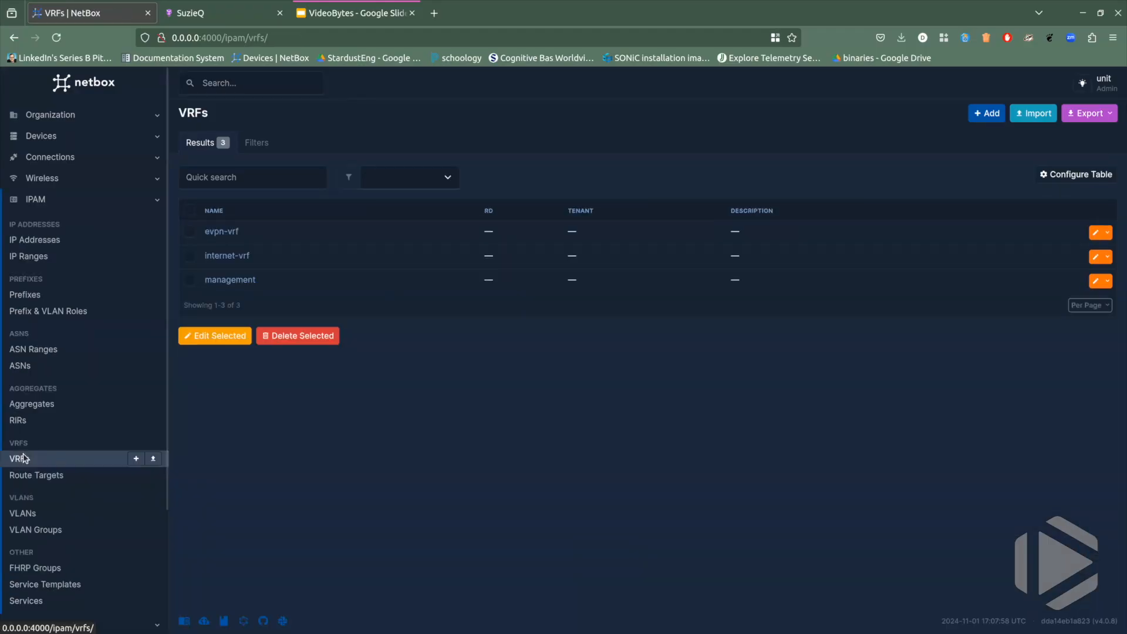
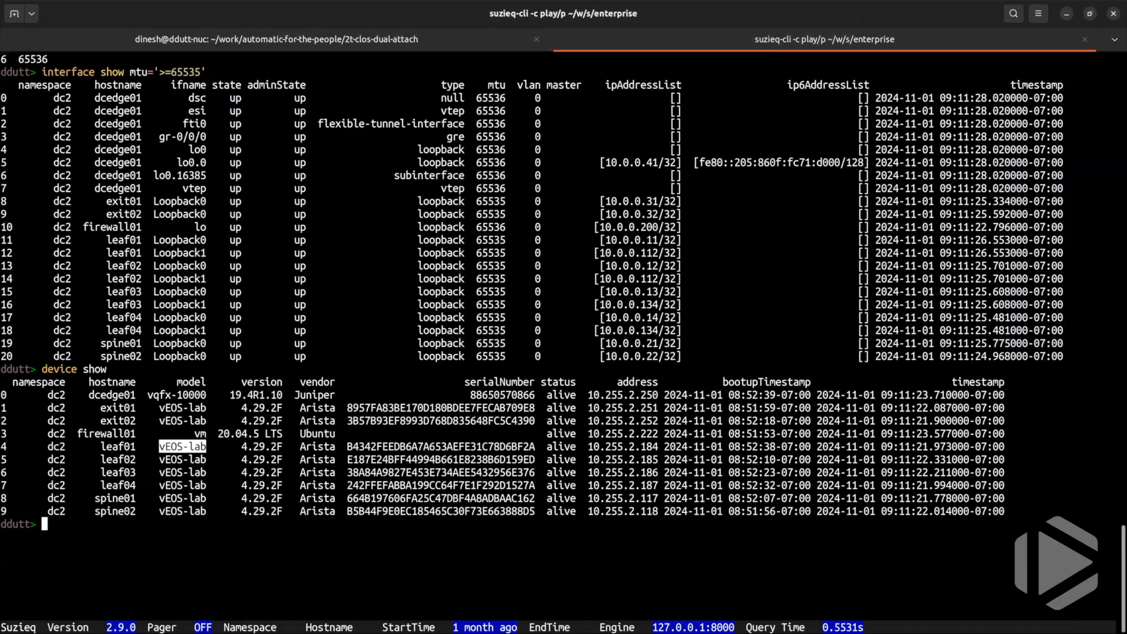
Clear the suzieq-cli terminal and run the mtu-check-intent assertion for the dc2 namespace.
key("ctrl+l")
type("assert r")
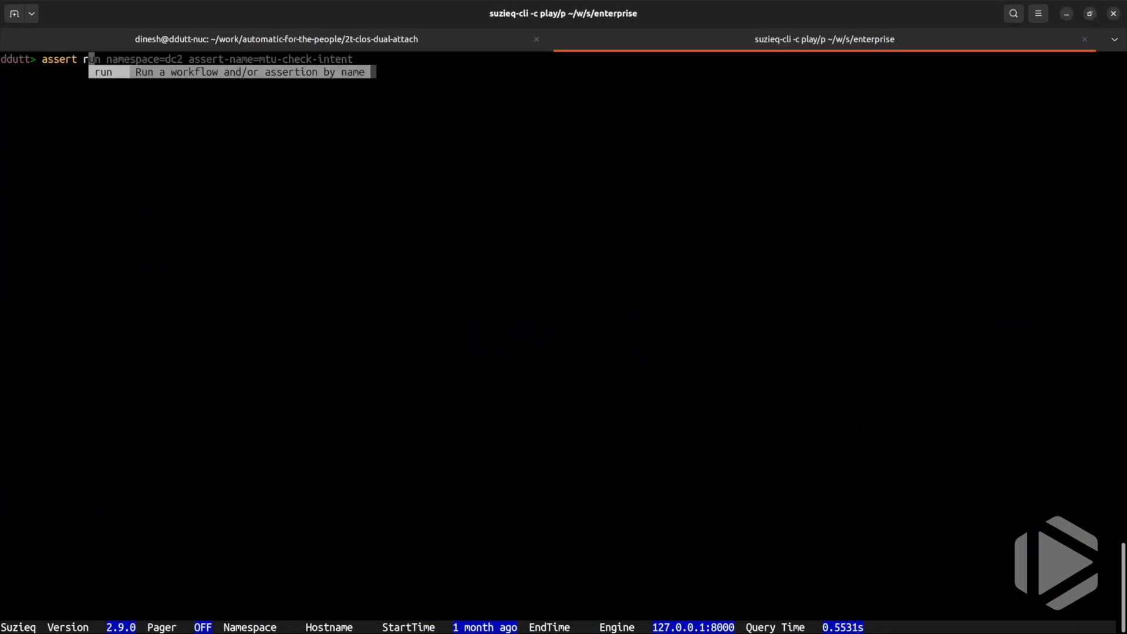
type("un")
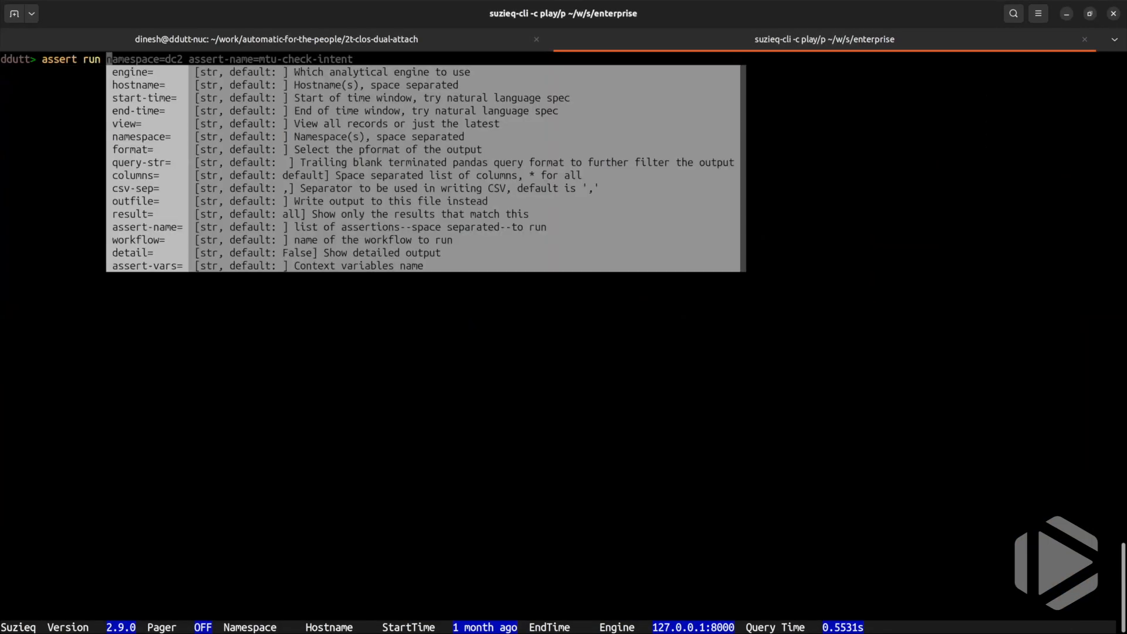
key("Right")
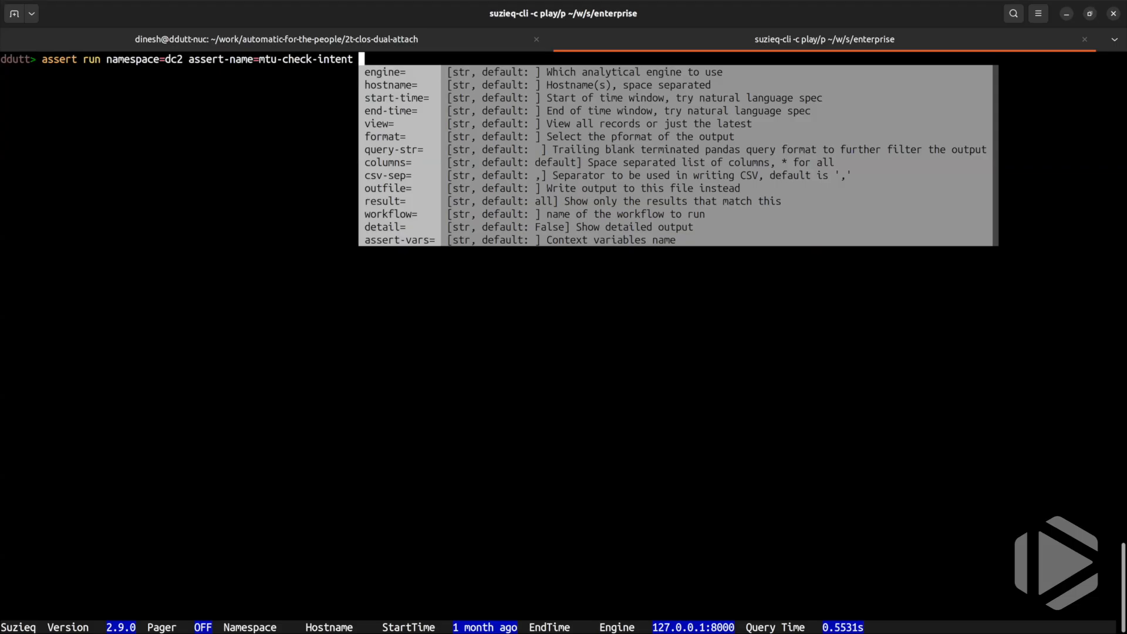
key("Return")
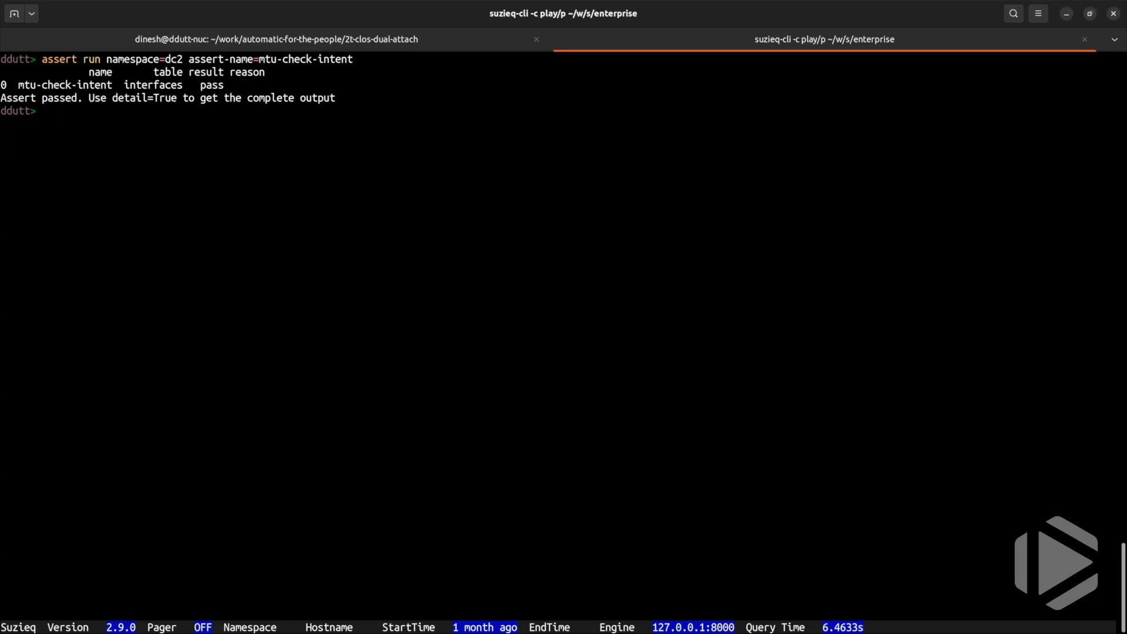
Switch to NetBox and search the device interfaces list for Ethernet1.
key("alt+Tab")
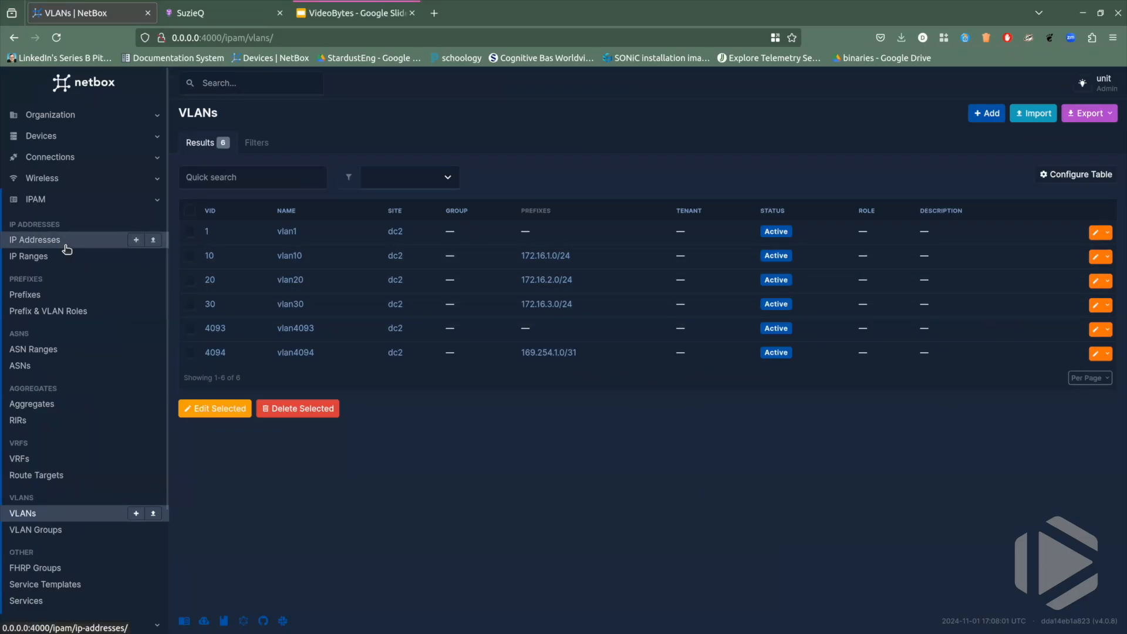
left_click(54, 142)
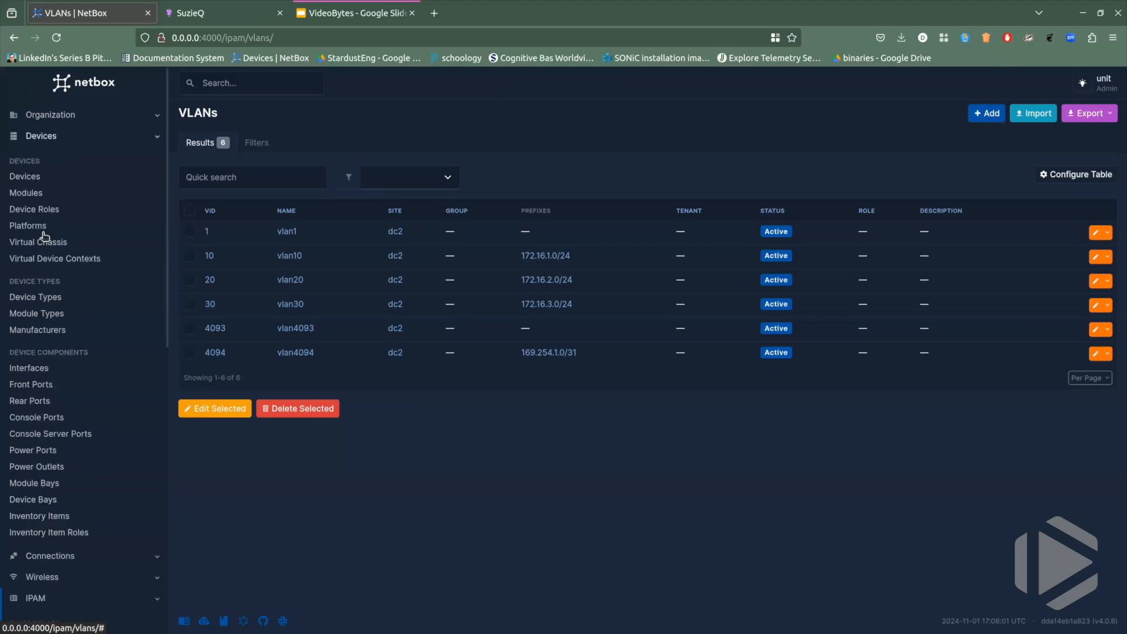
left_click(46, 369)
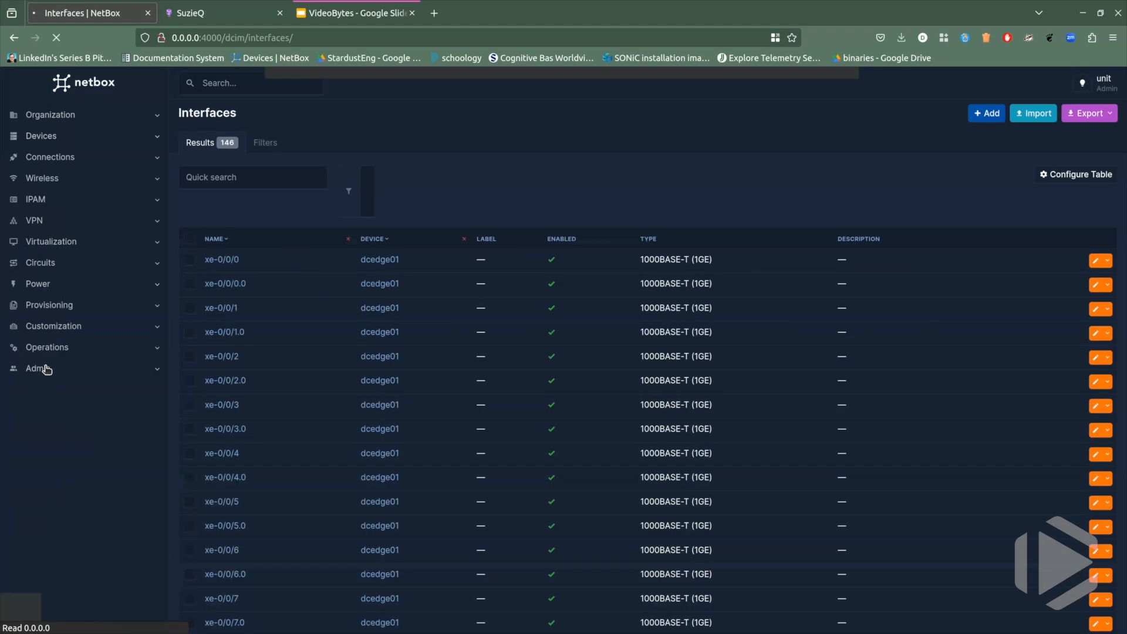
left_click(285, 184)
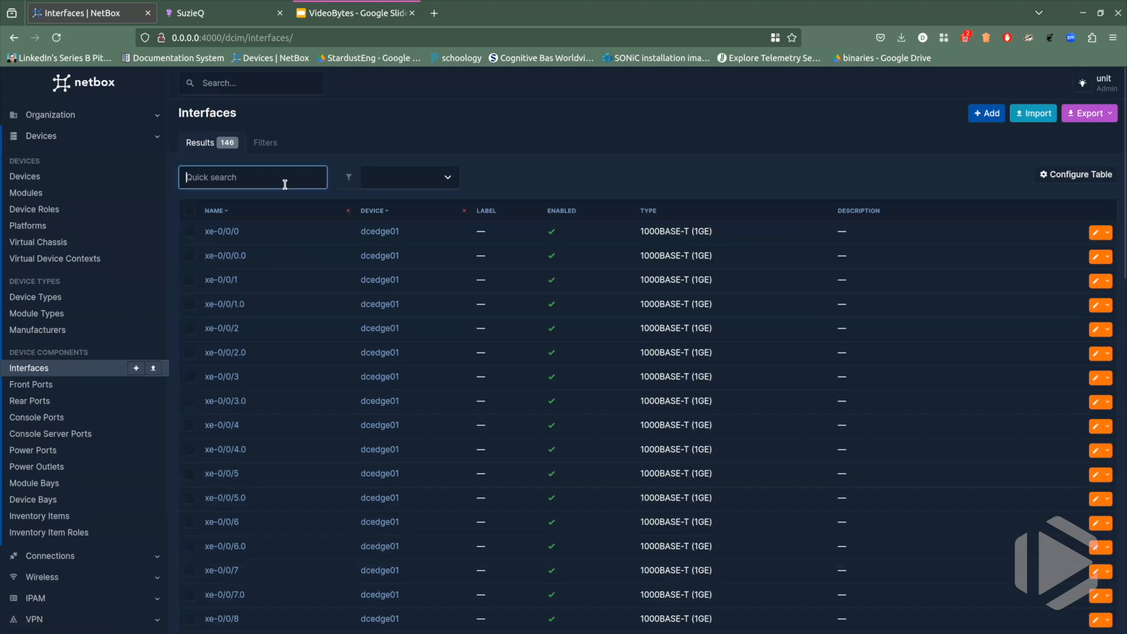
type("Etheret")
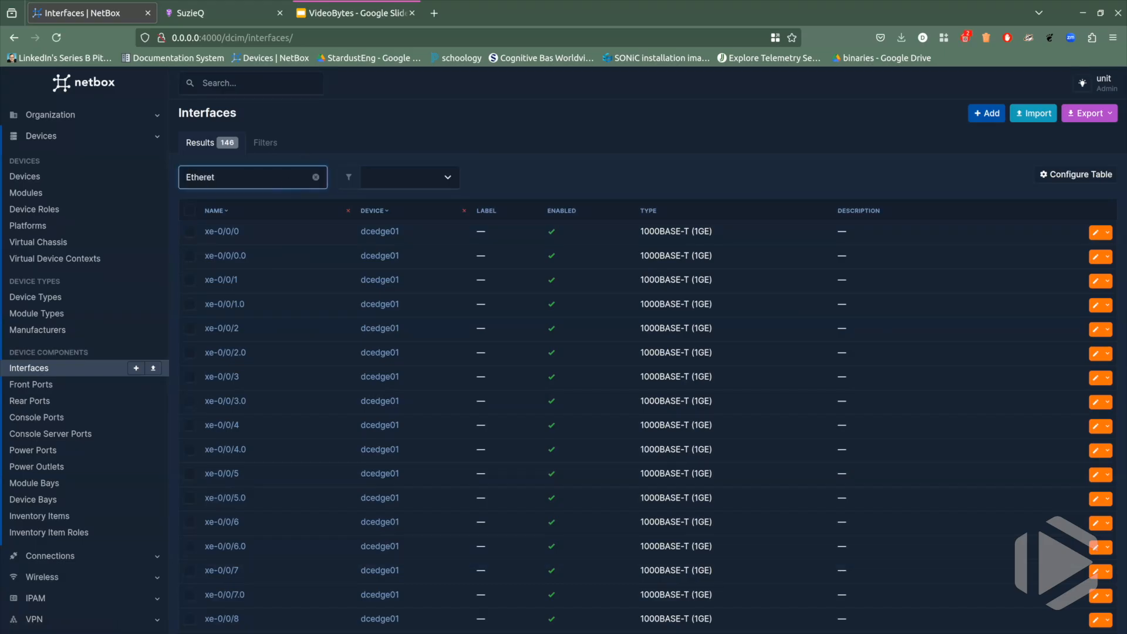
key("BackSpace")
key("BackSpace")
type("net")
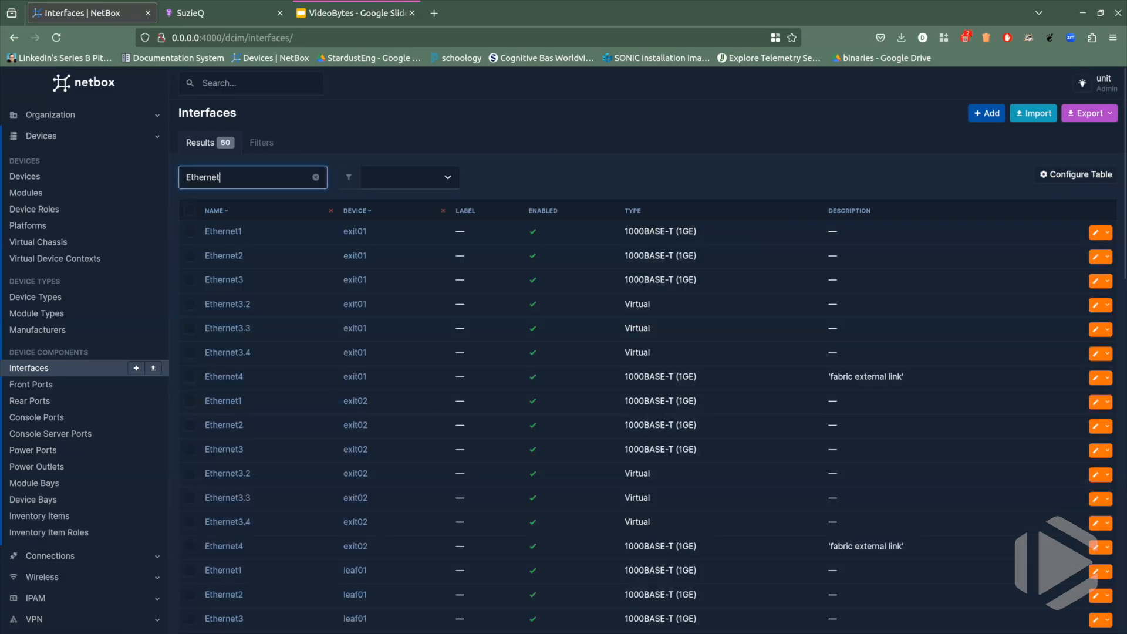
type("1")
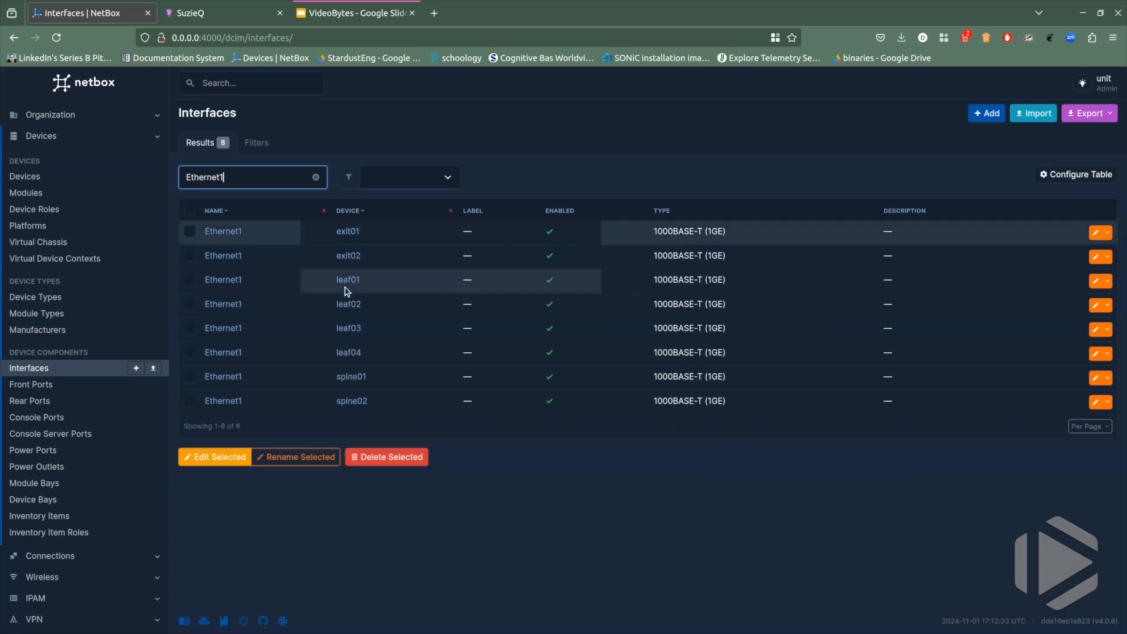
Set the MTU of leaf01's Ethernet1 interface to 1500 and save the interface.
left_click(1096, 282)
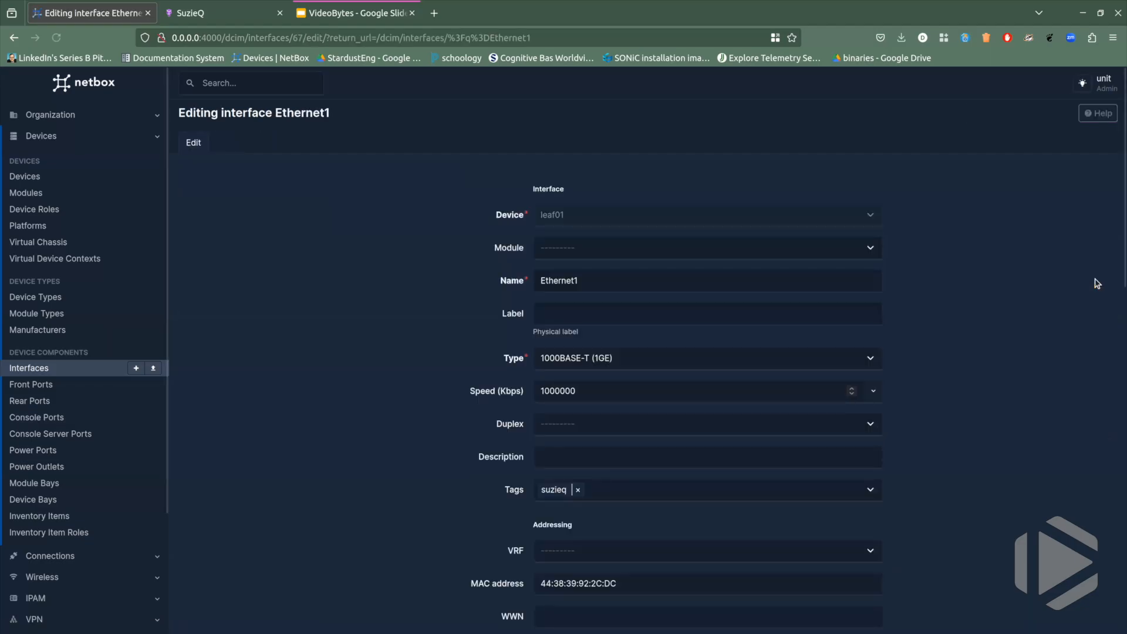
scroll(614, 350, "down", 2)
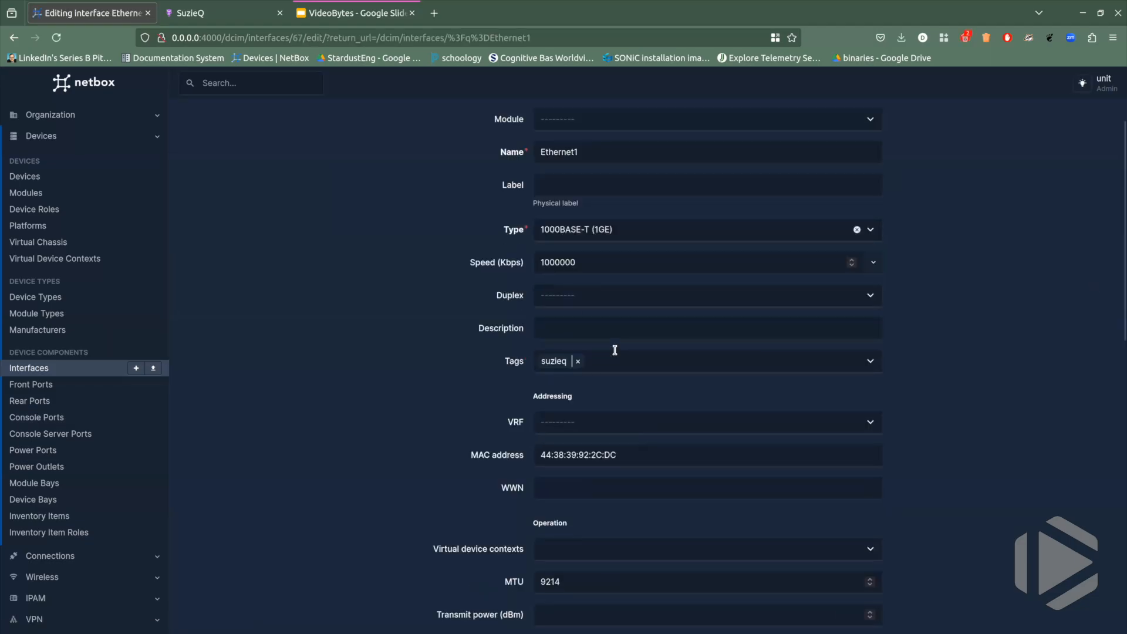
scroll(613, 350, "down", 2)
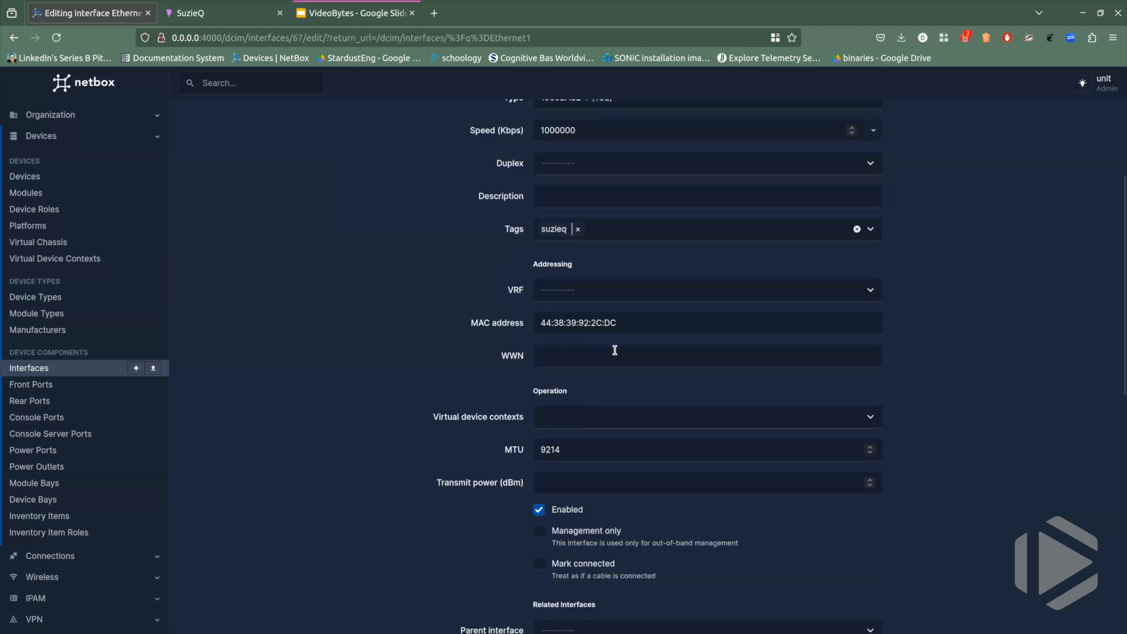
double_click(575, 450)
type("1500")
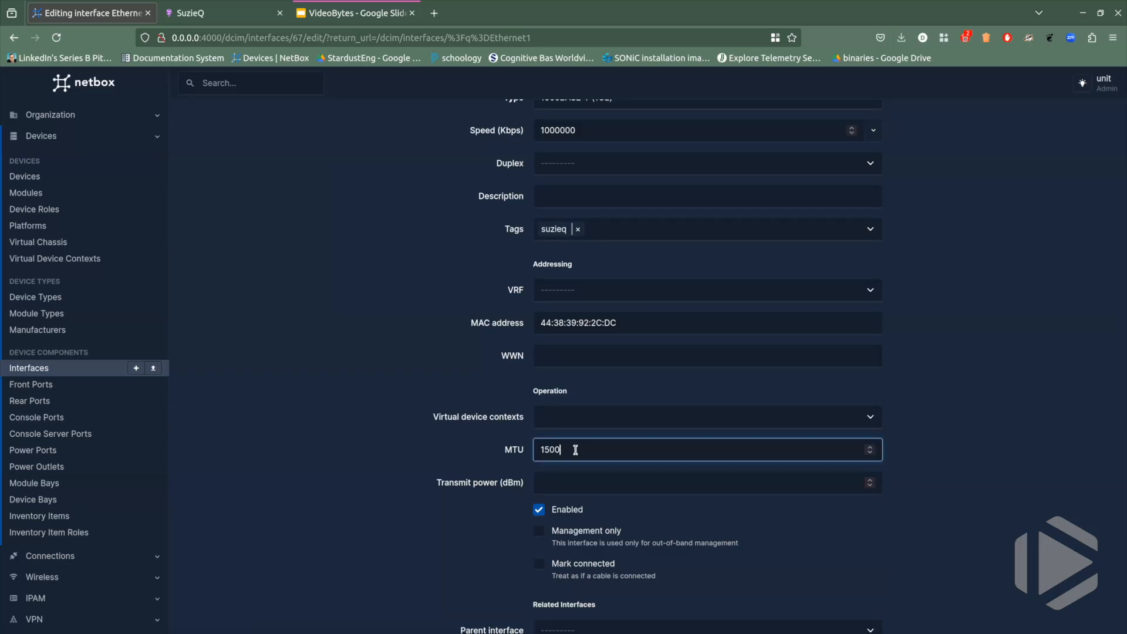
left_click(929, 439)
scroll(929, 439, "down", 10)
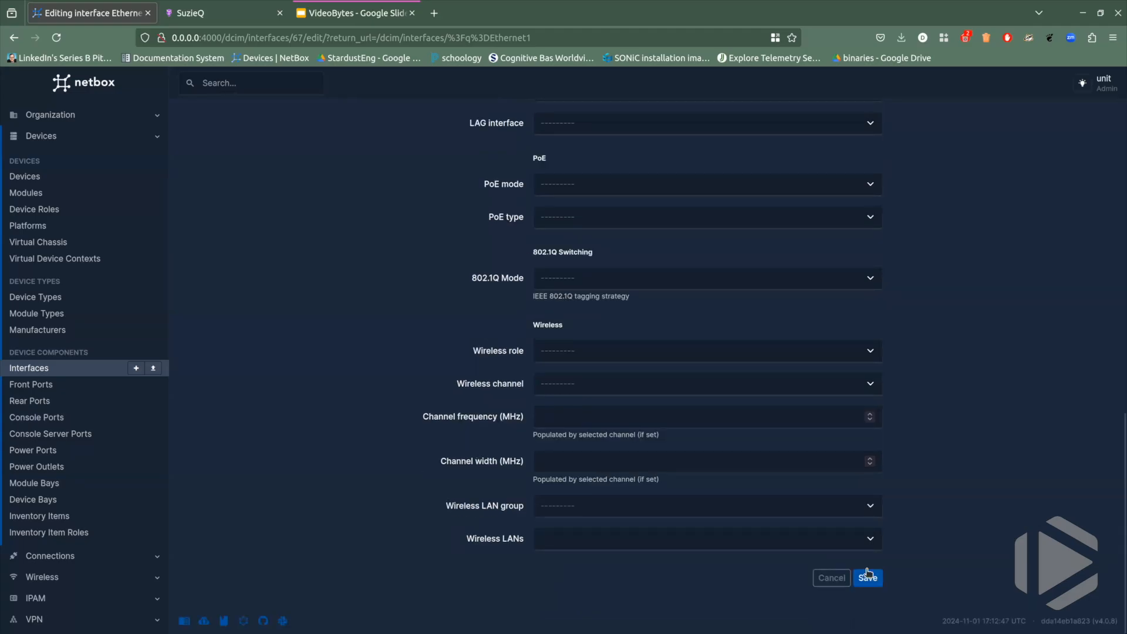
left_click(867, 577)
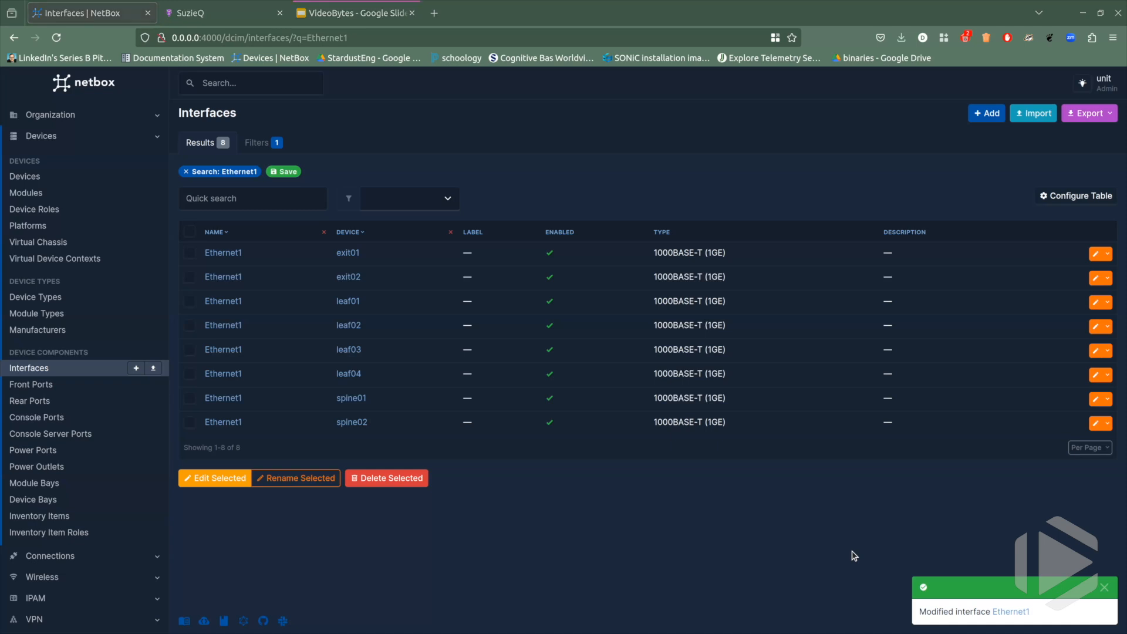
Switch back to suzieq-cli and rerun the mtu-check-intent assertion for dc2 against the edited NetBox data.
key("alt+Tab")
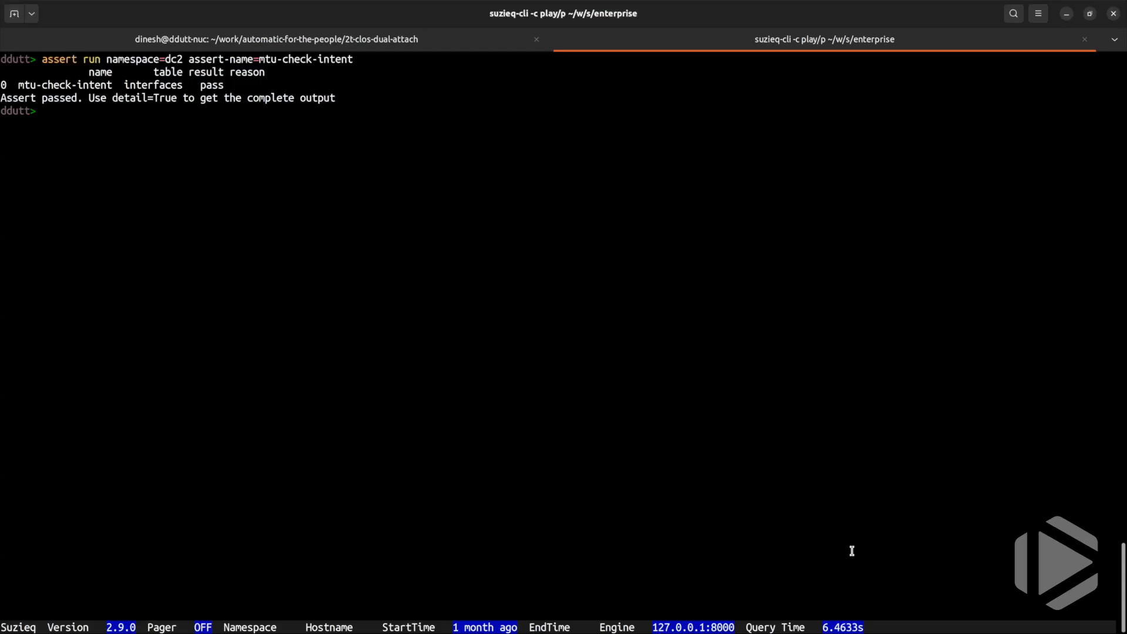
key("Up")
key("Return")
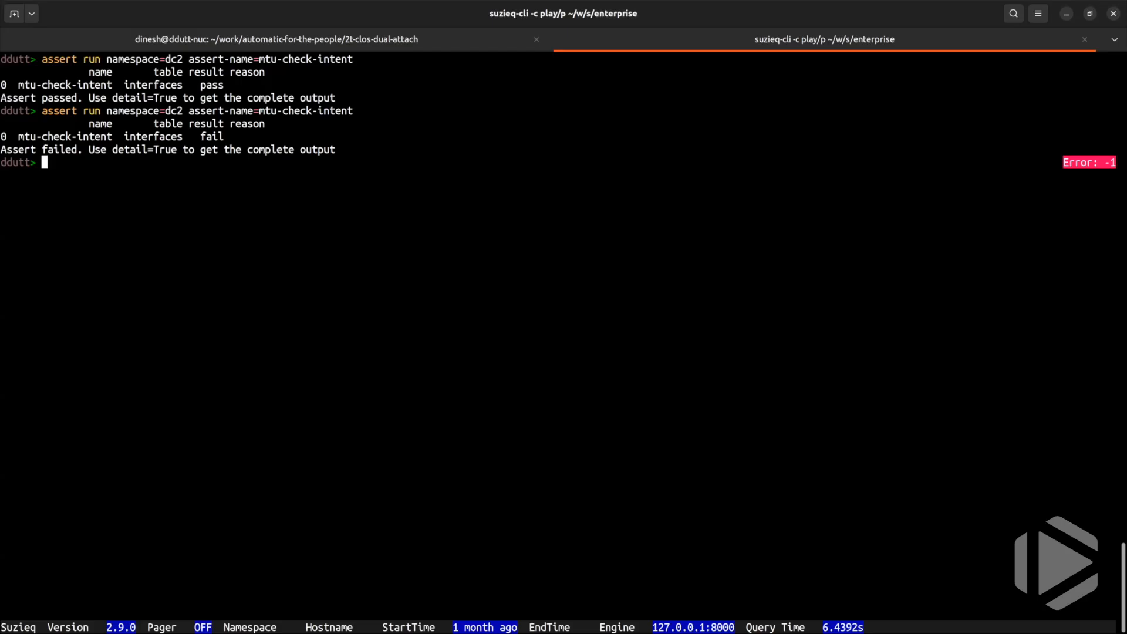
Run the dc2 mtu-check-intent assertion with detail set to True and result set to fail, and examine the reported MTU.
key("Up")
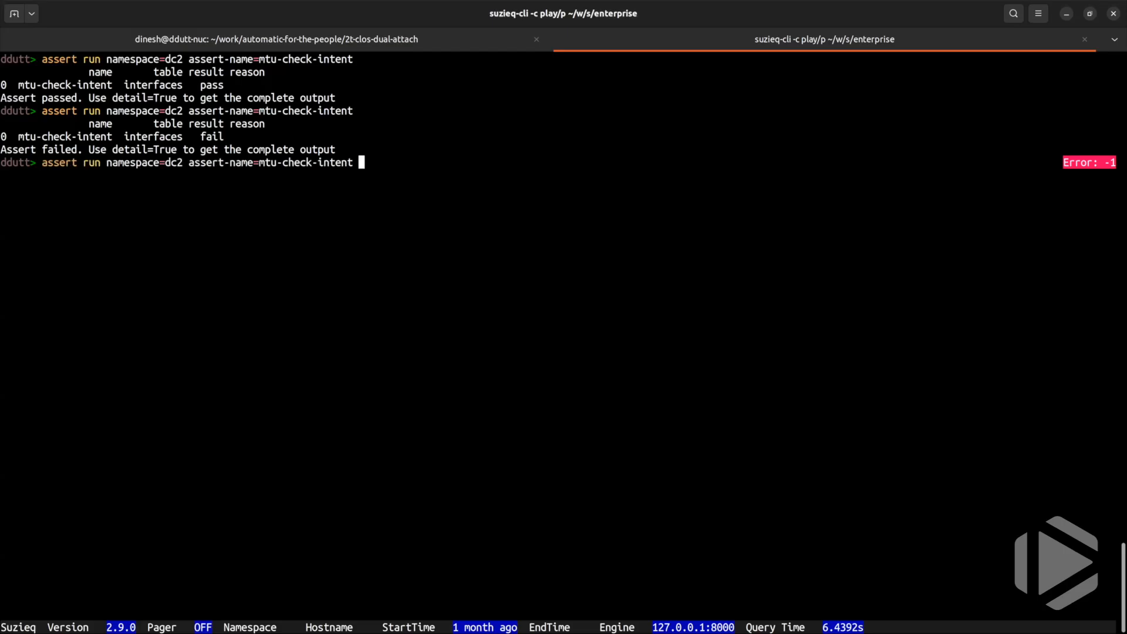
type("detail= True")
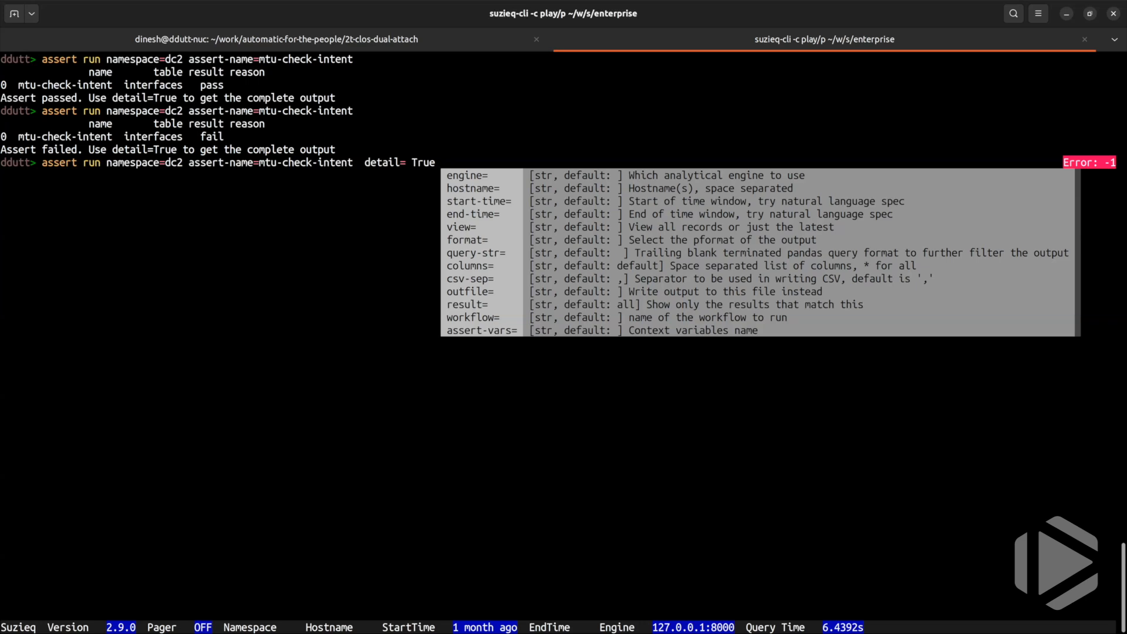
type("re")
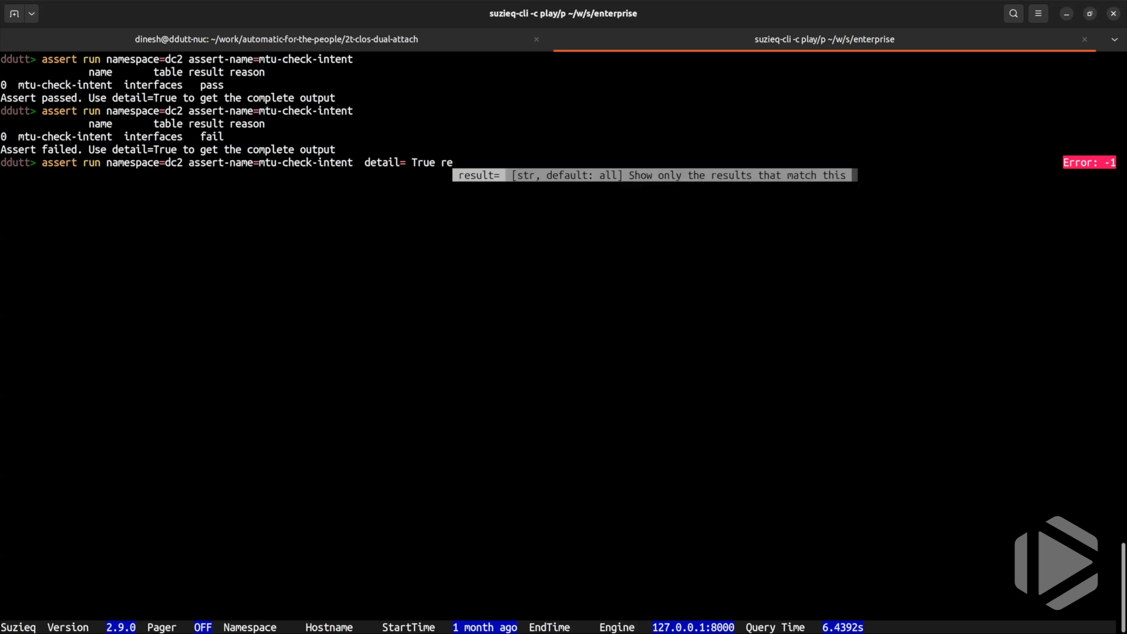
key("Tab")
key("Tab")
key("Tab")
key("Tab")
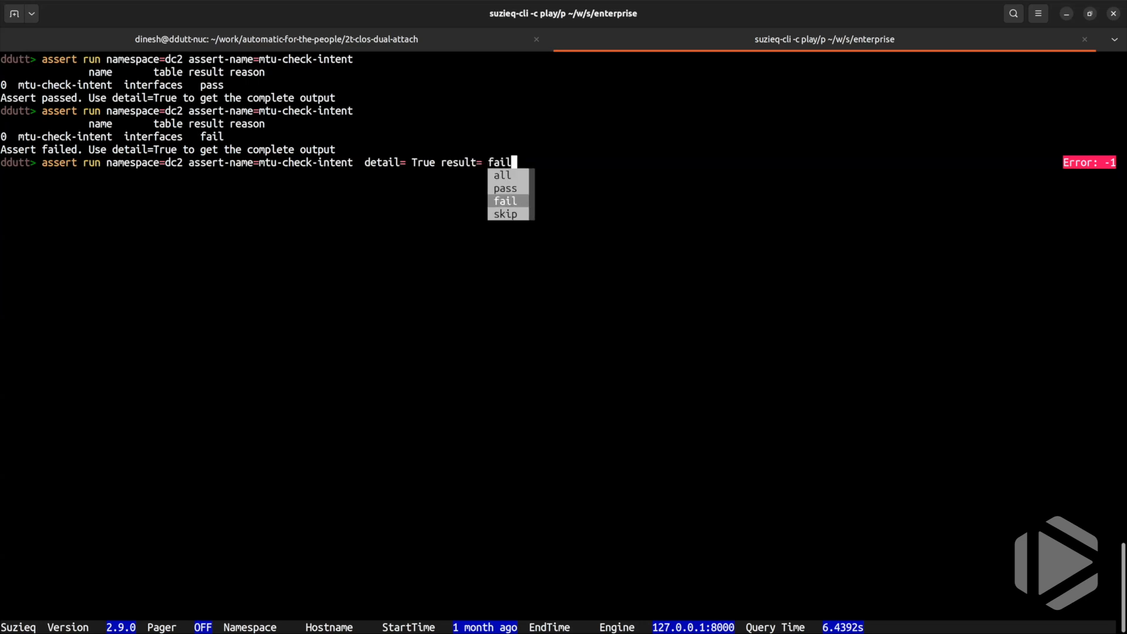
key("Return")
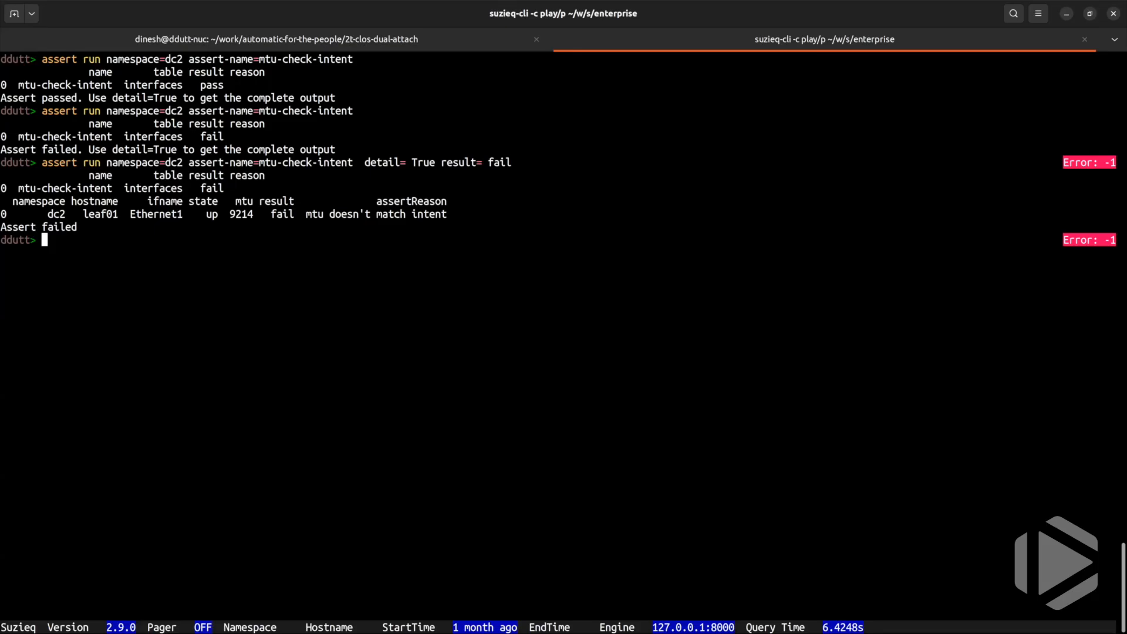
double_click(249, 213)
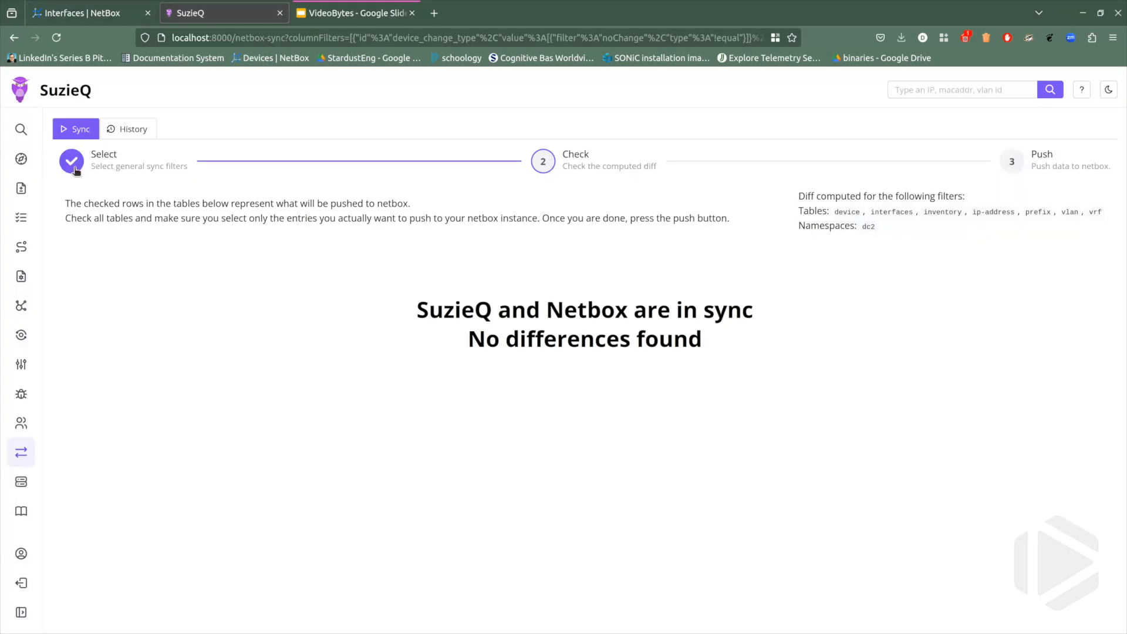
In the SuzieQ web app, compute a new sync diff of all tables for dc2 and review the interface differences.
left_click(74, 169)
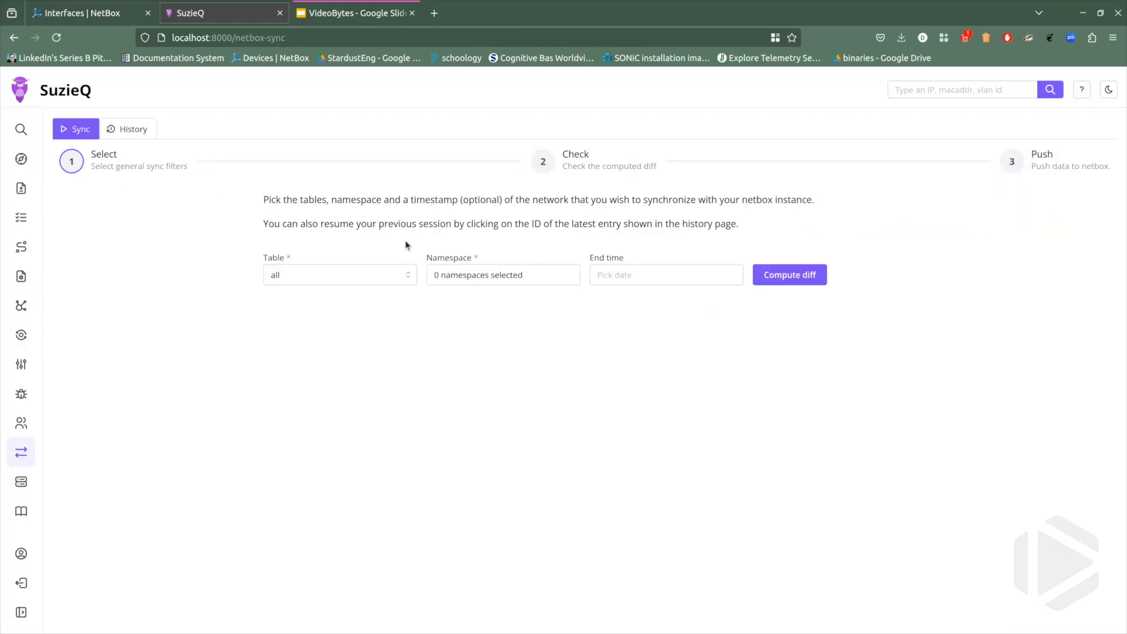
left_click(513, 271)
left_click(452, 329)
left_click(888, 345)
left_click(793, 274)
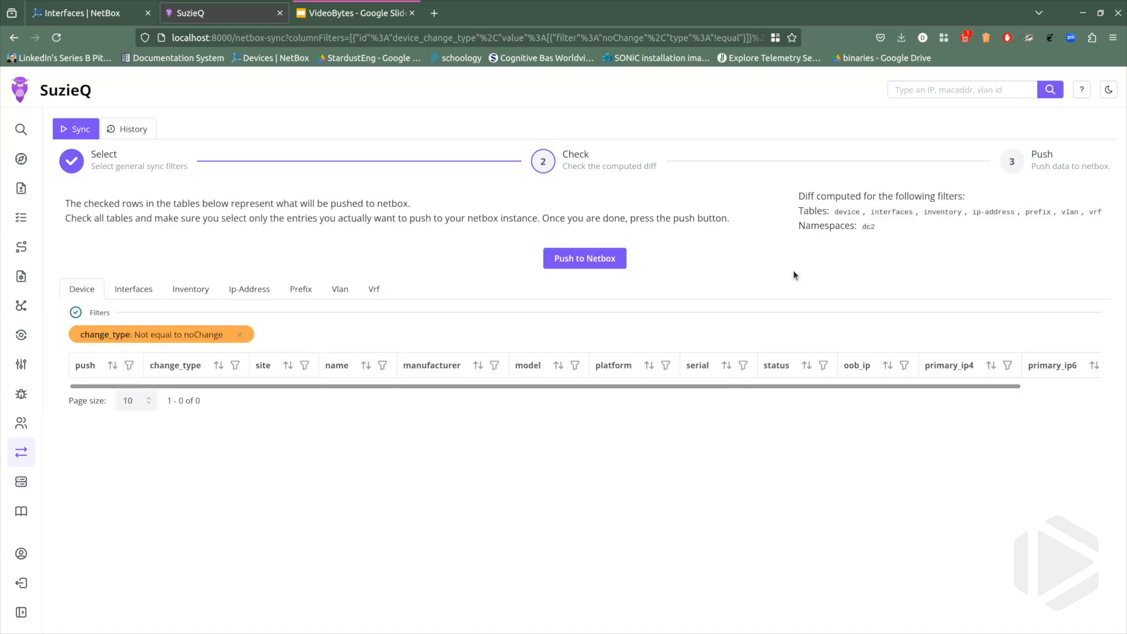
left_click(139, 294)
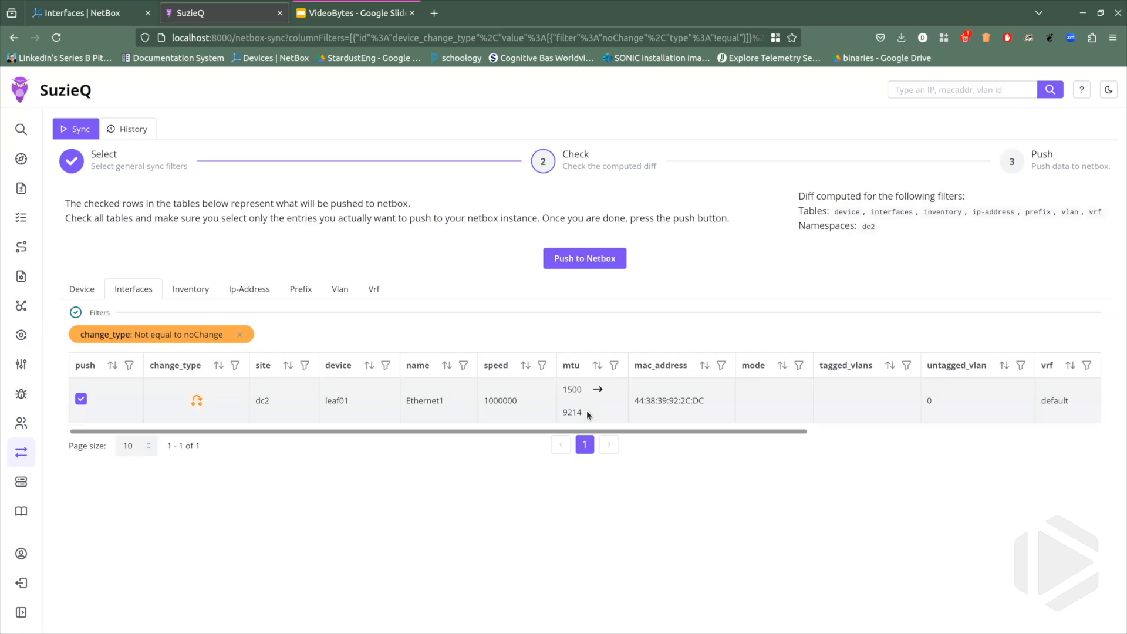
Push the selected leaf01 Ethernet1 MTU correction to NetBox, confirming that only the wanted entries are selected.
left_click(574, 265)
left_click(568, 284)
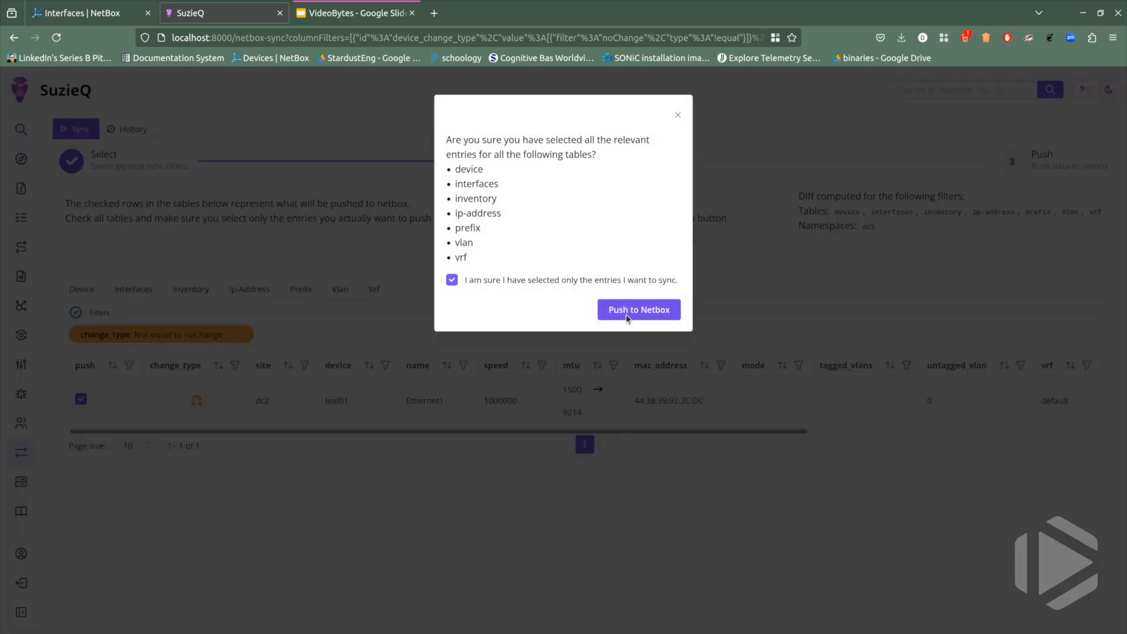
left_click(626, 316)
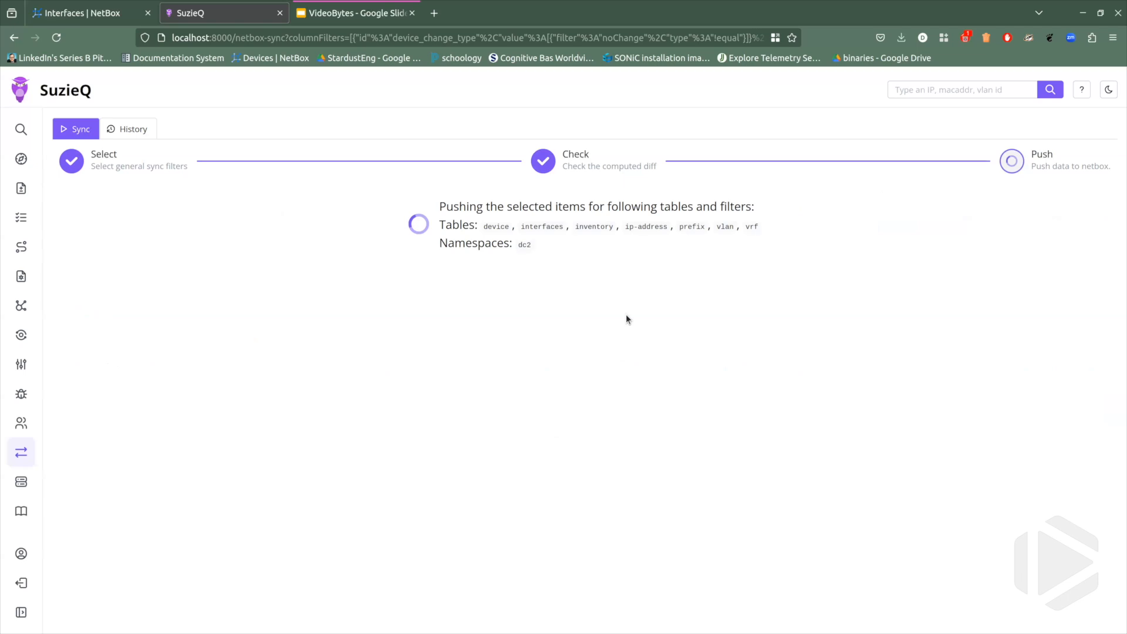